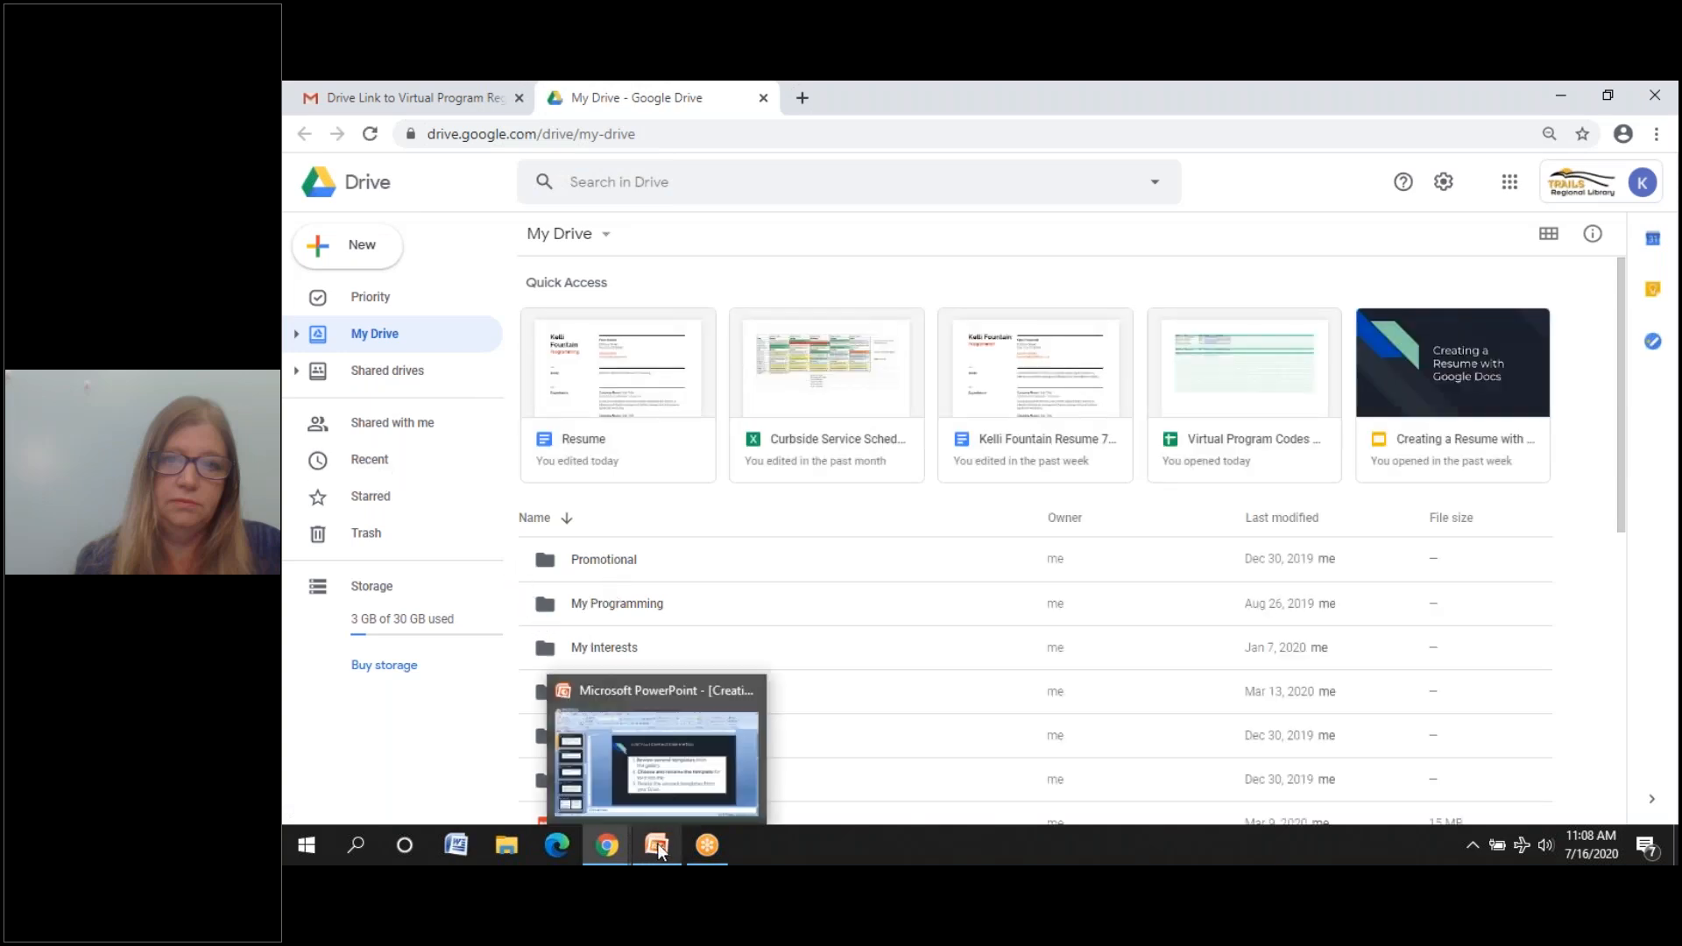
# - Create a blank Google Docs document from the New menu, then return to My Drive
pyautogui.click(342, 251)
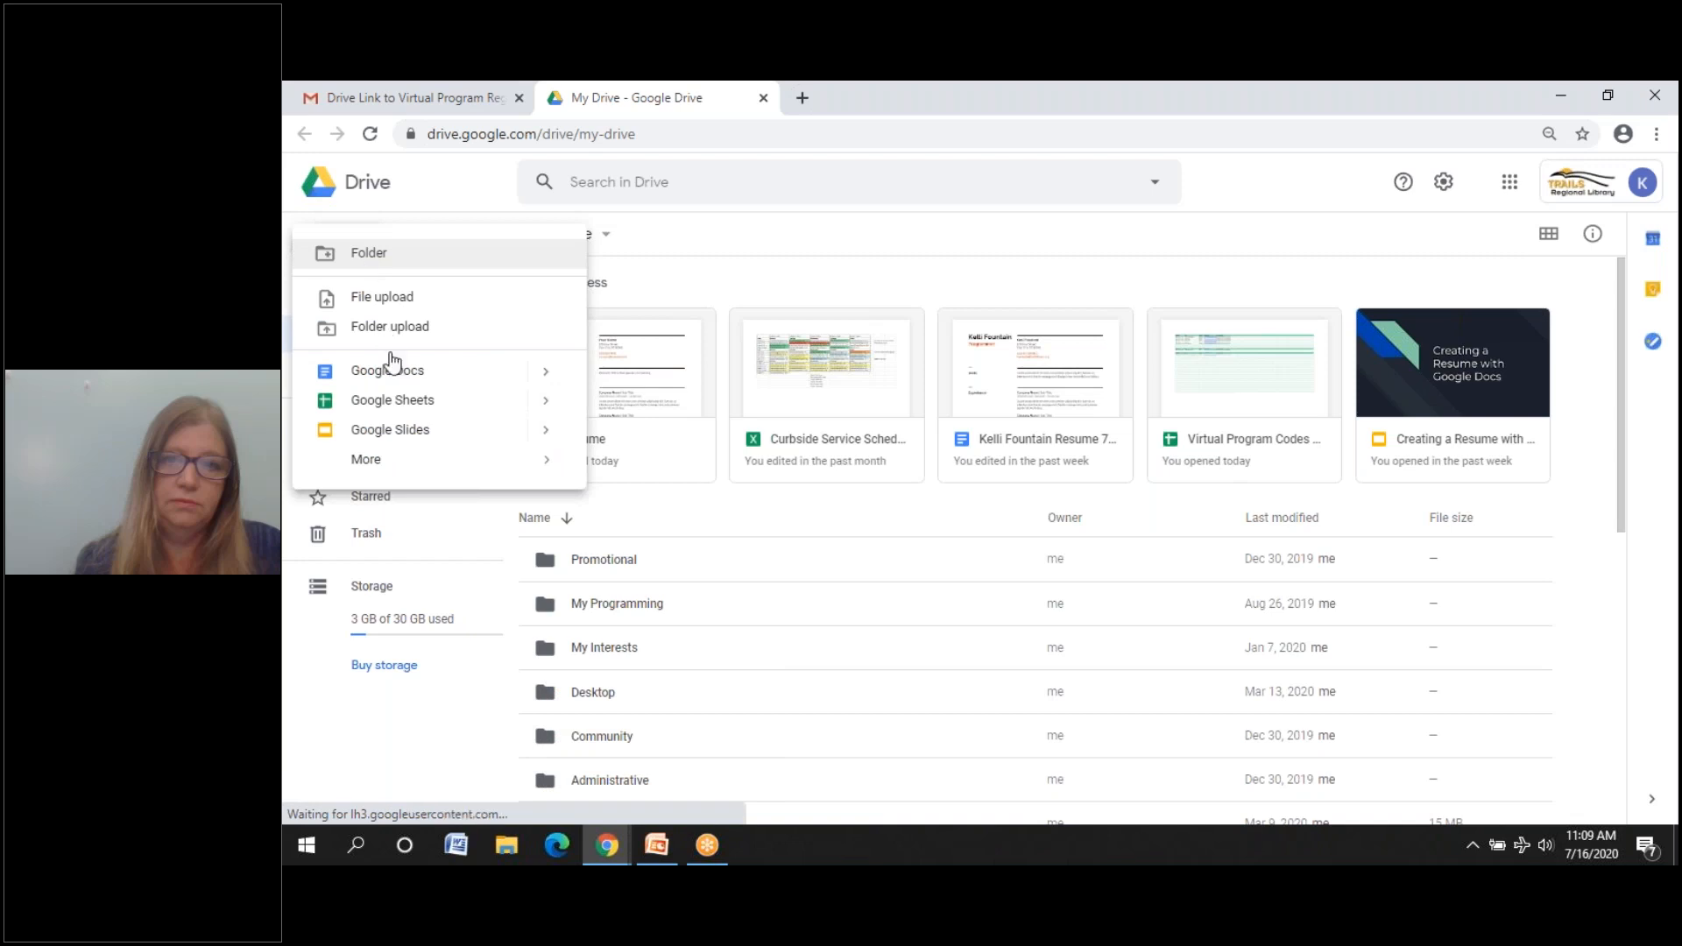
pyautogui.click(396, 369)
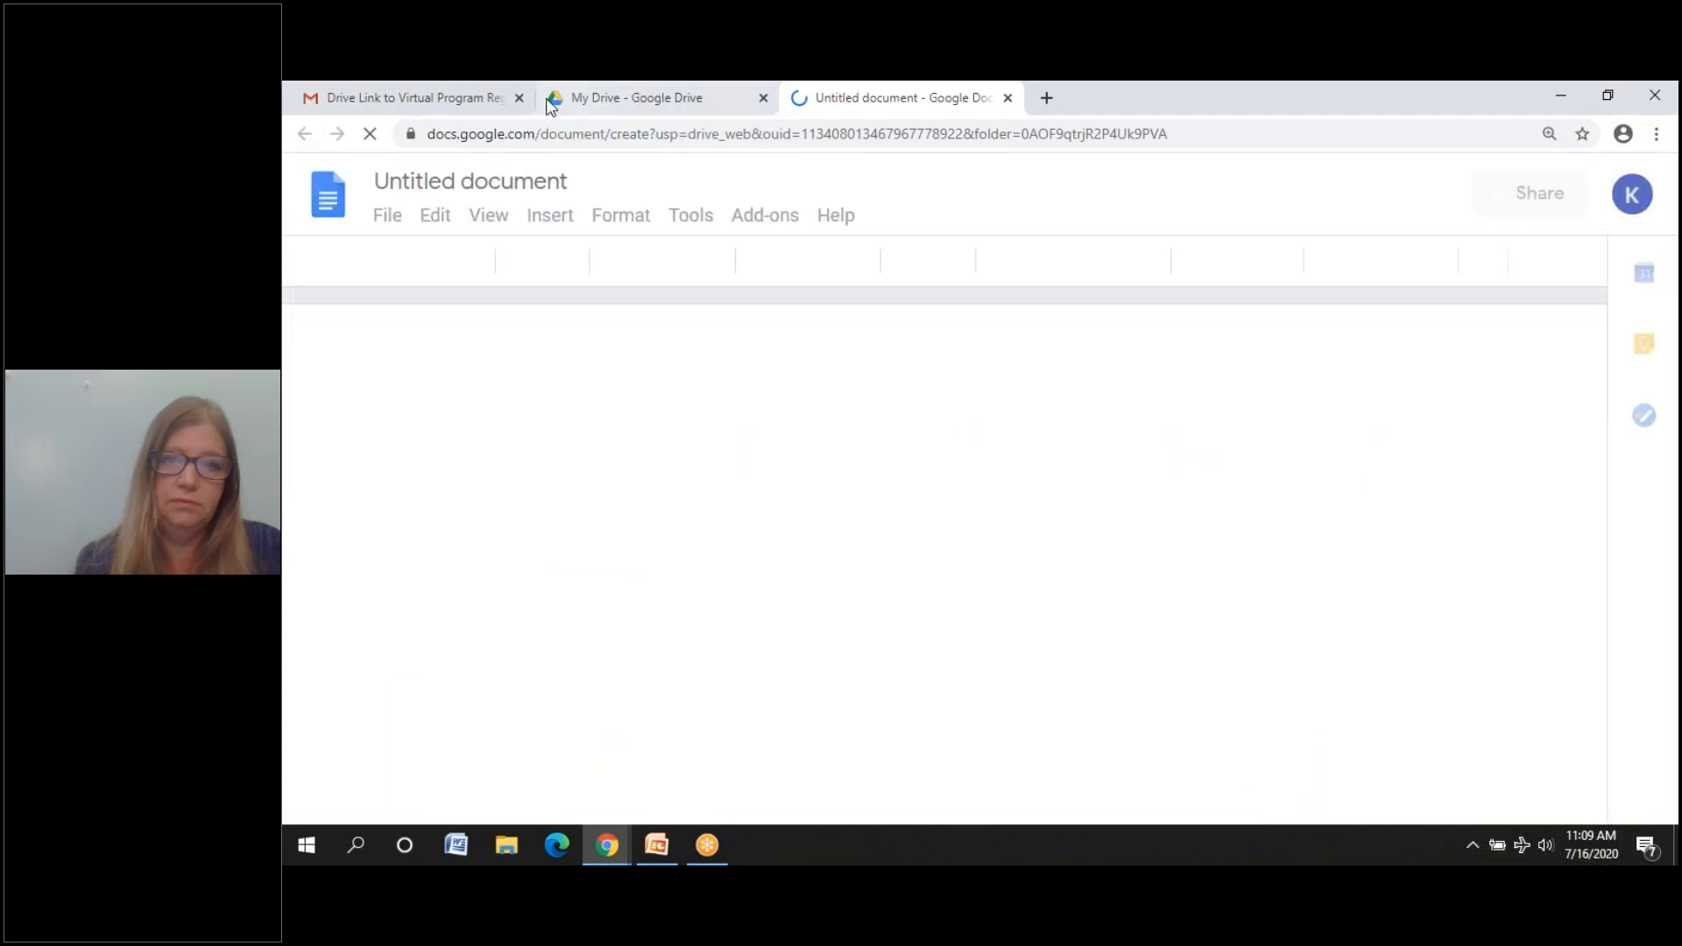
pyautogui.click(653, 101)
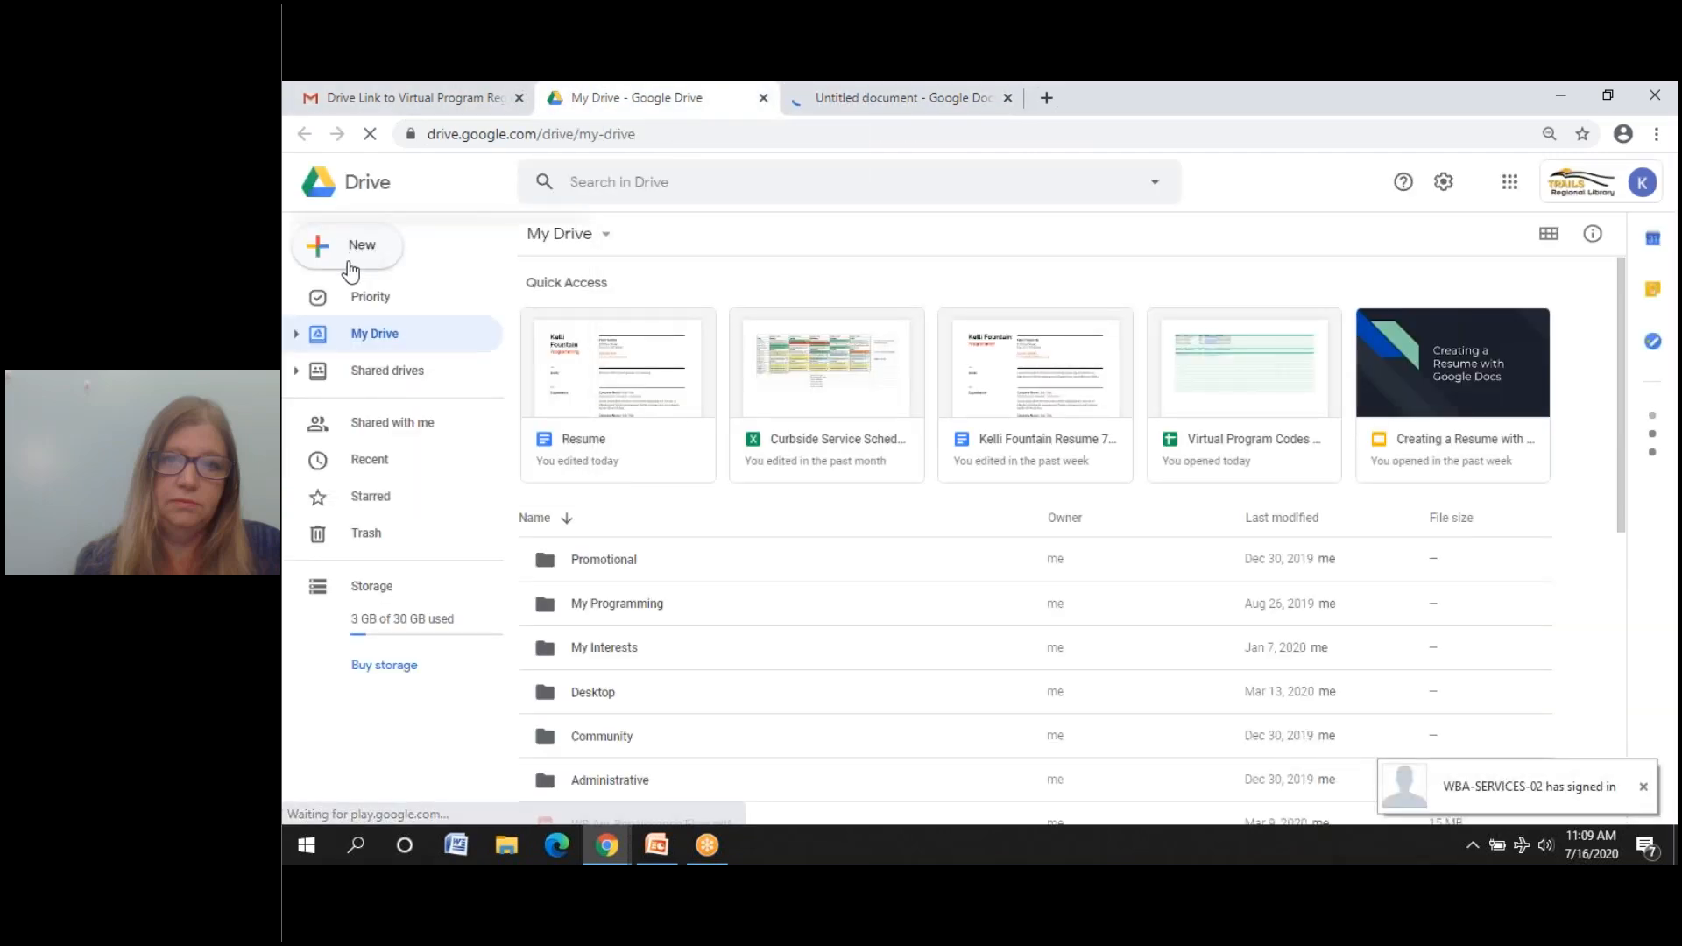
# - Open the Google Docs template gallery via New > Google Docs > From a template
pyautogui.click(352, 254)
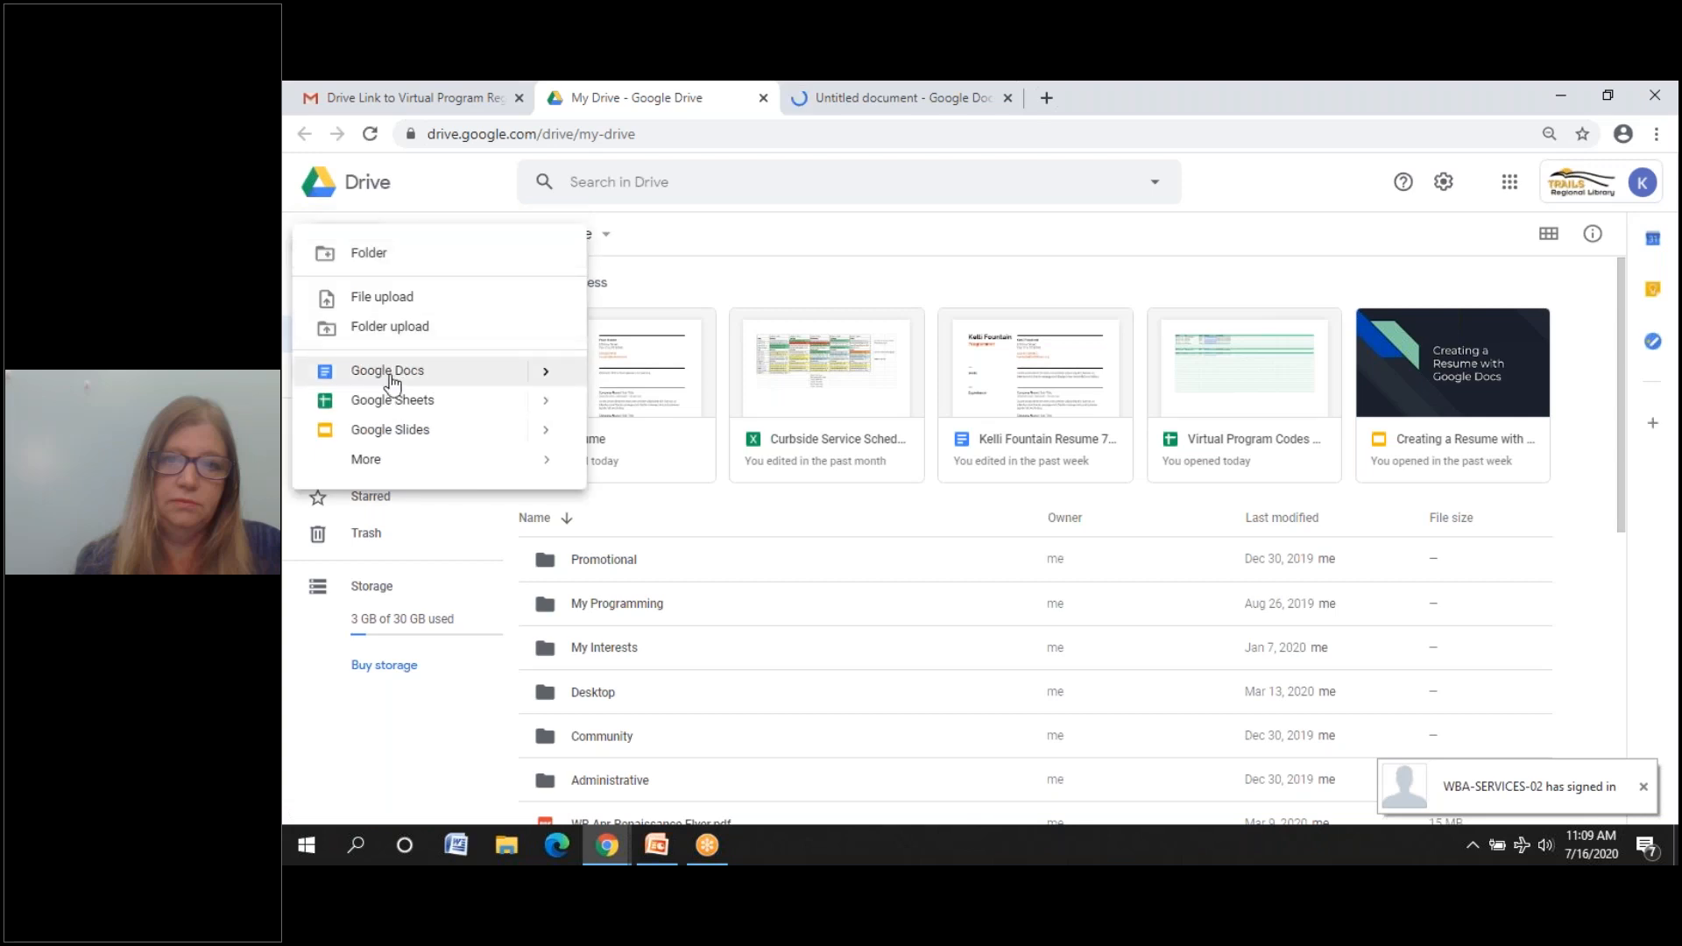
pyautogui.click(547, 375)
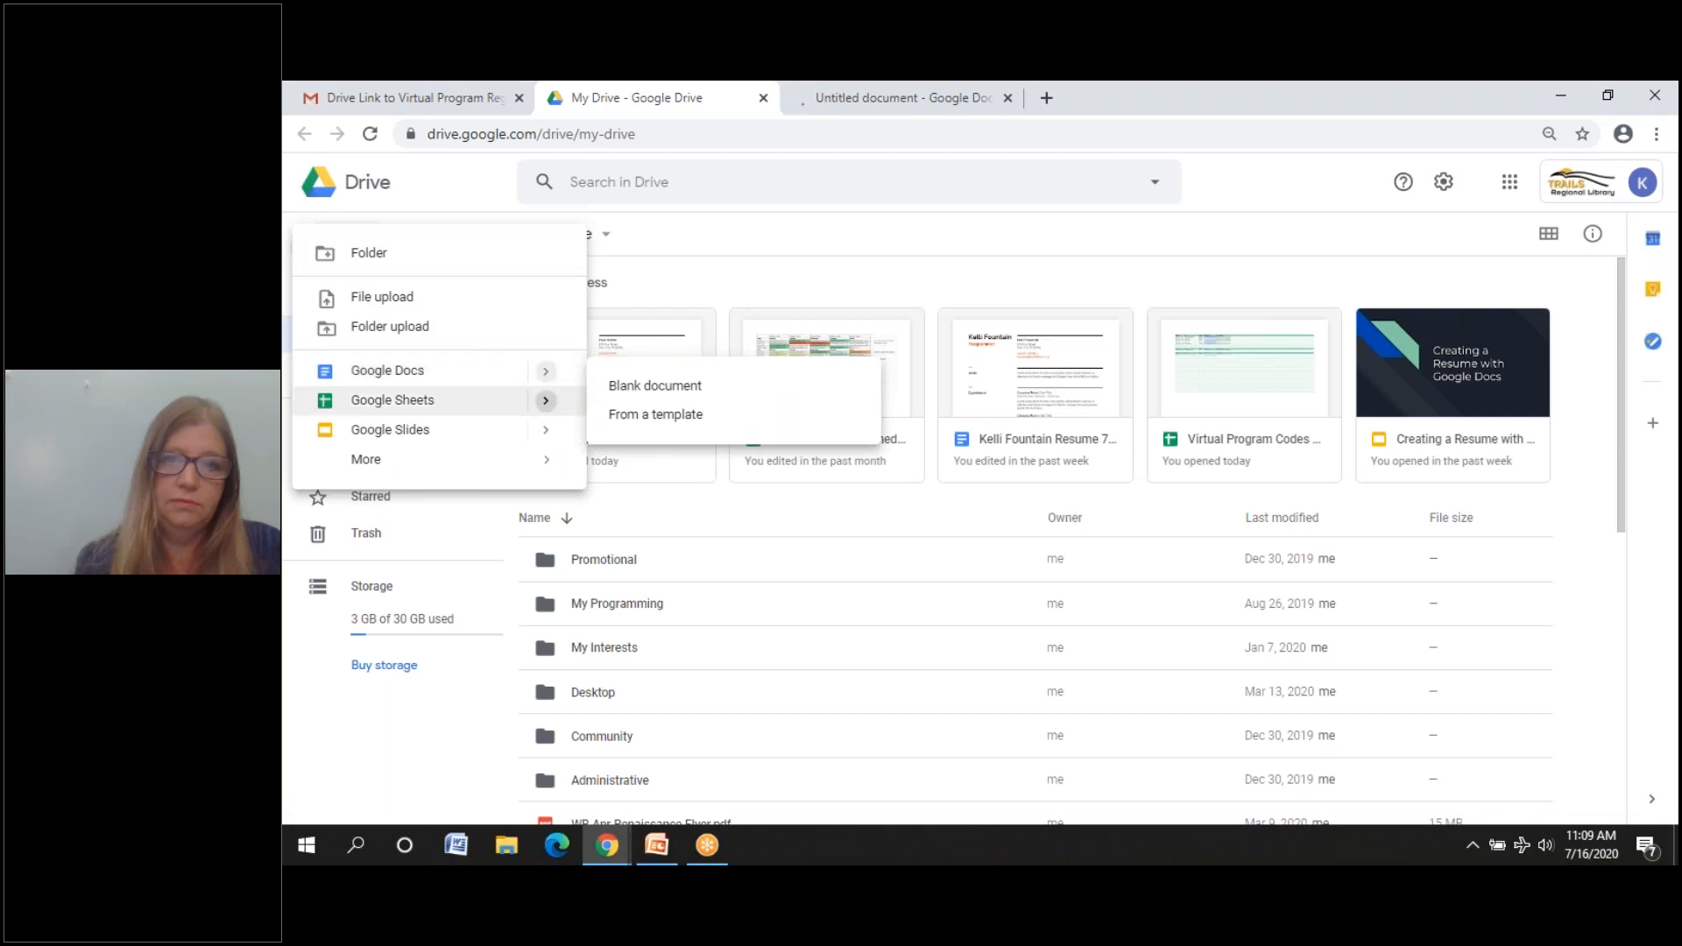
pyautogui.click(637, 419)
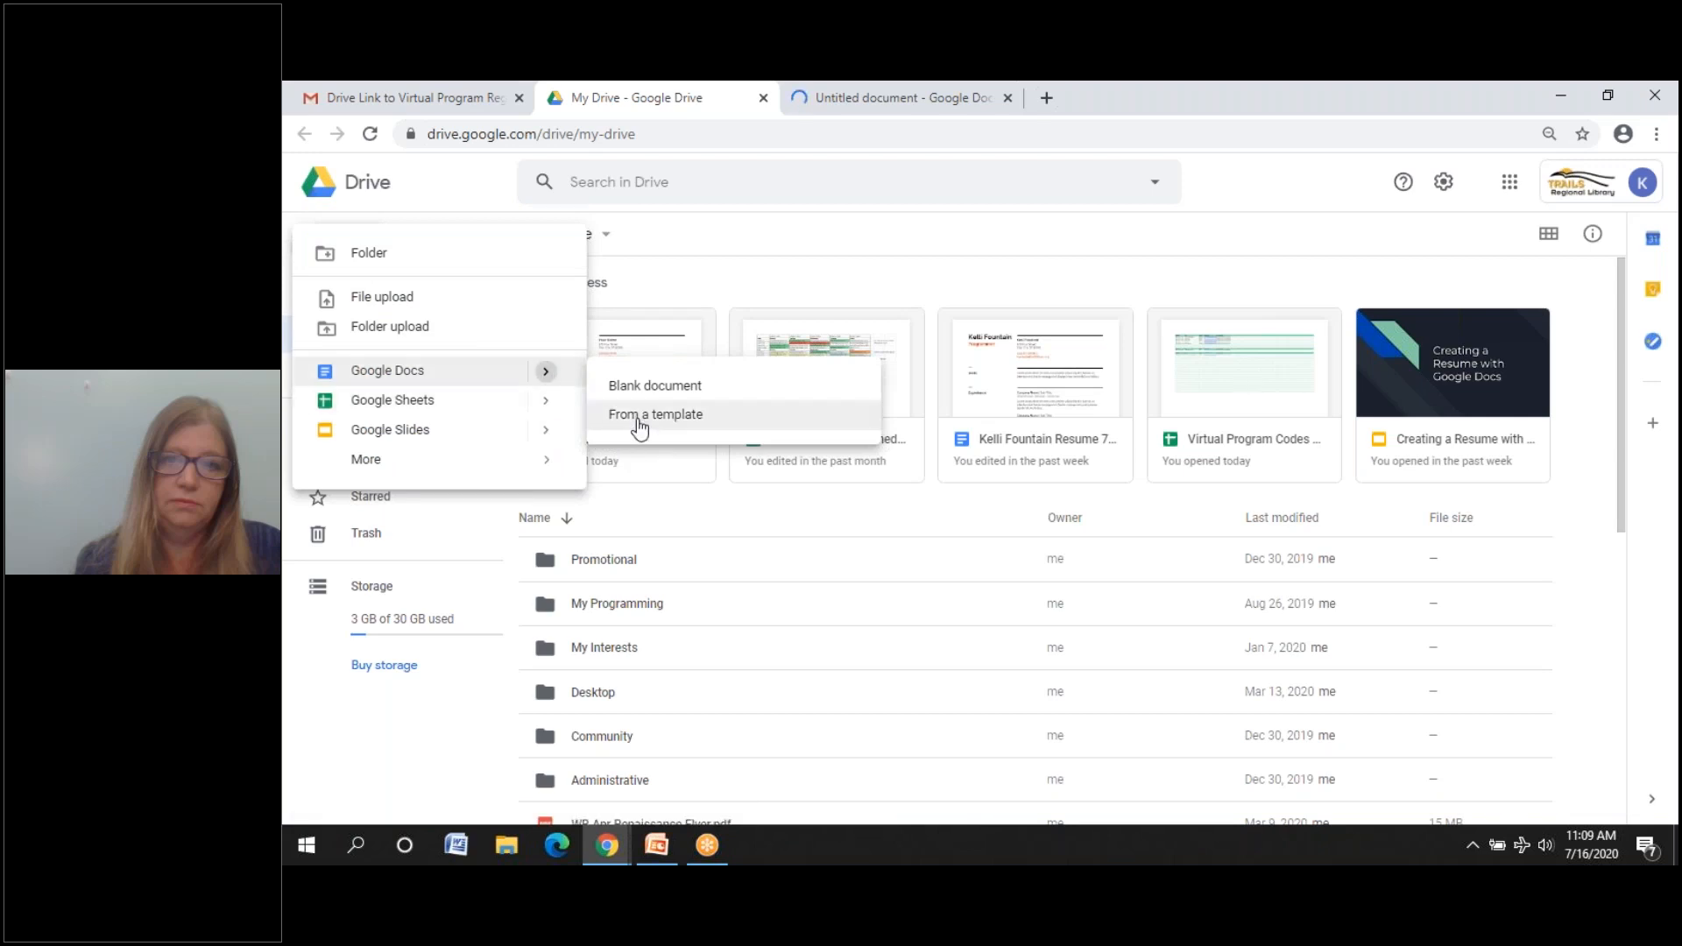
pyautogui.click(638, 415)
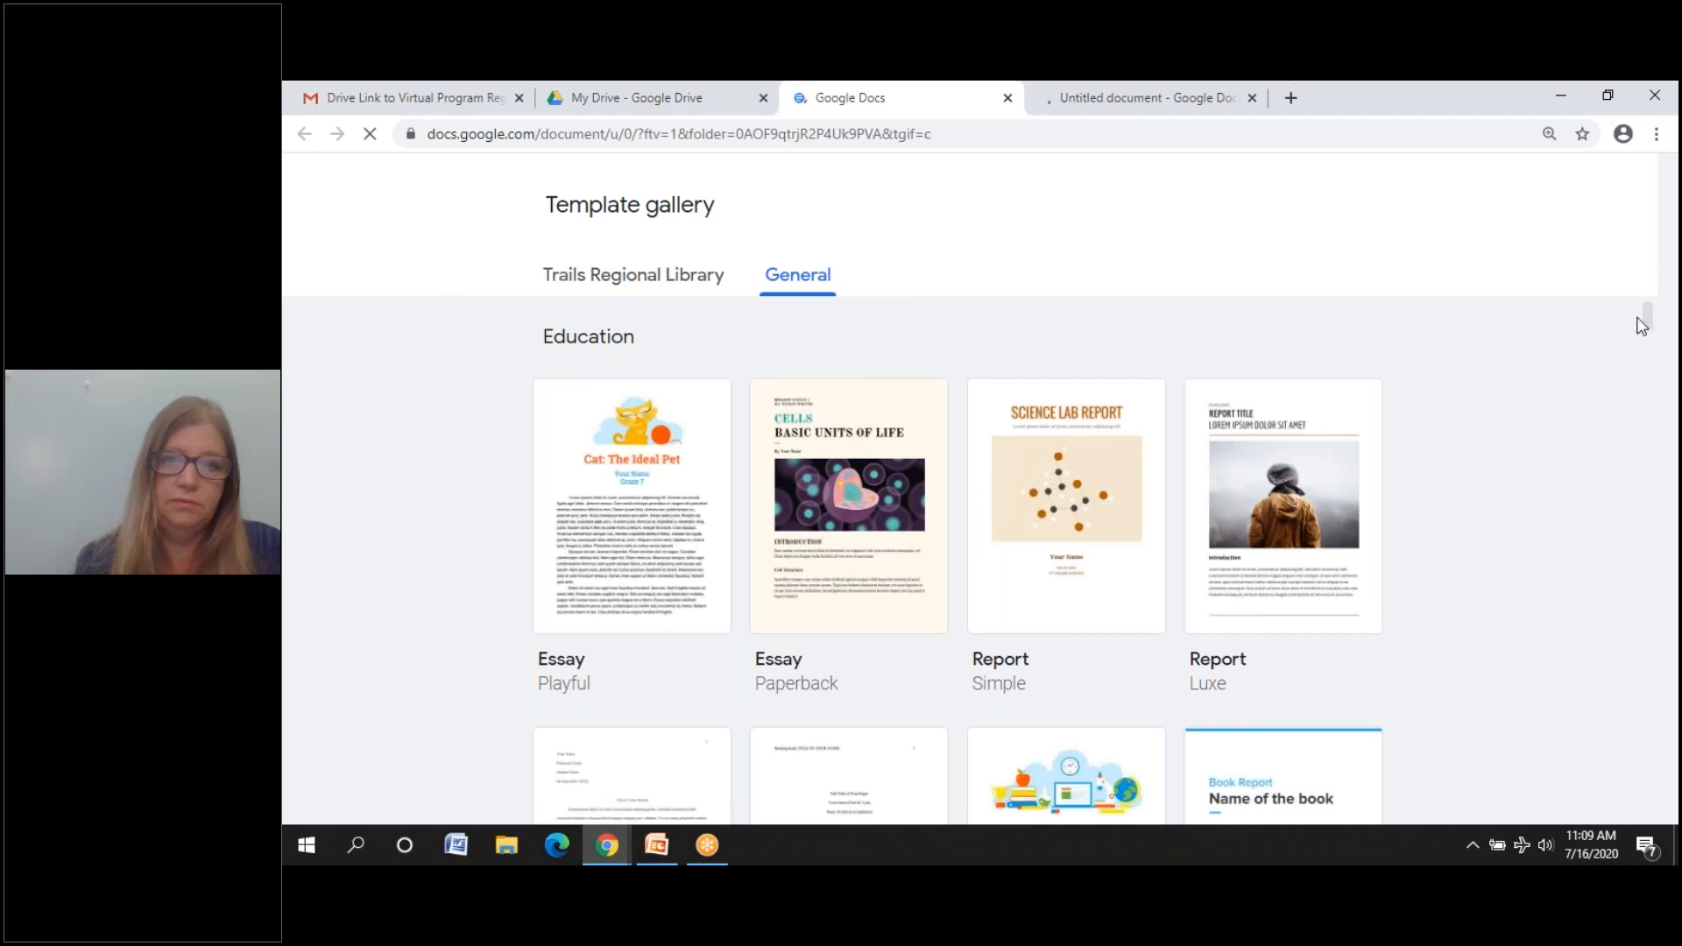
# - Scroll the template gallery to the Resumes section and pick the Swiss resume template
pyautogui.moveTo(1654, 320); pyautogui.dragTo(1647, 500)
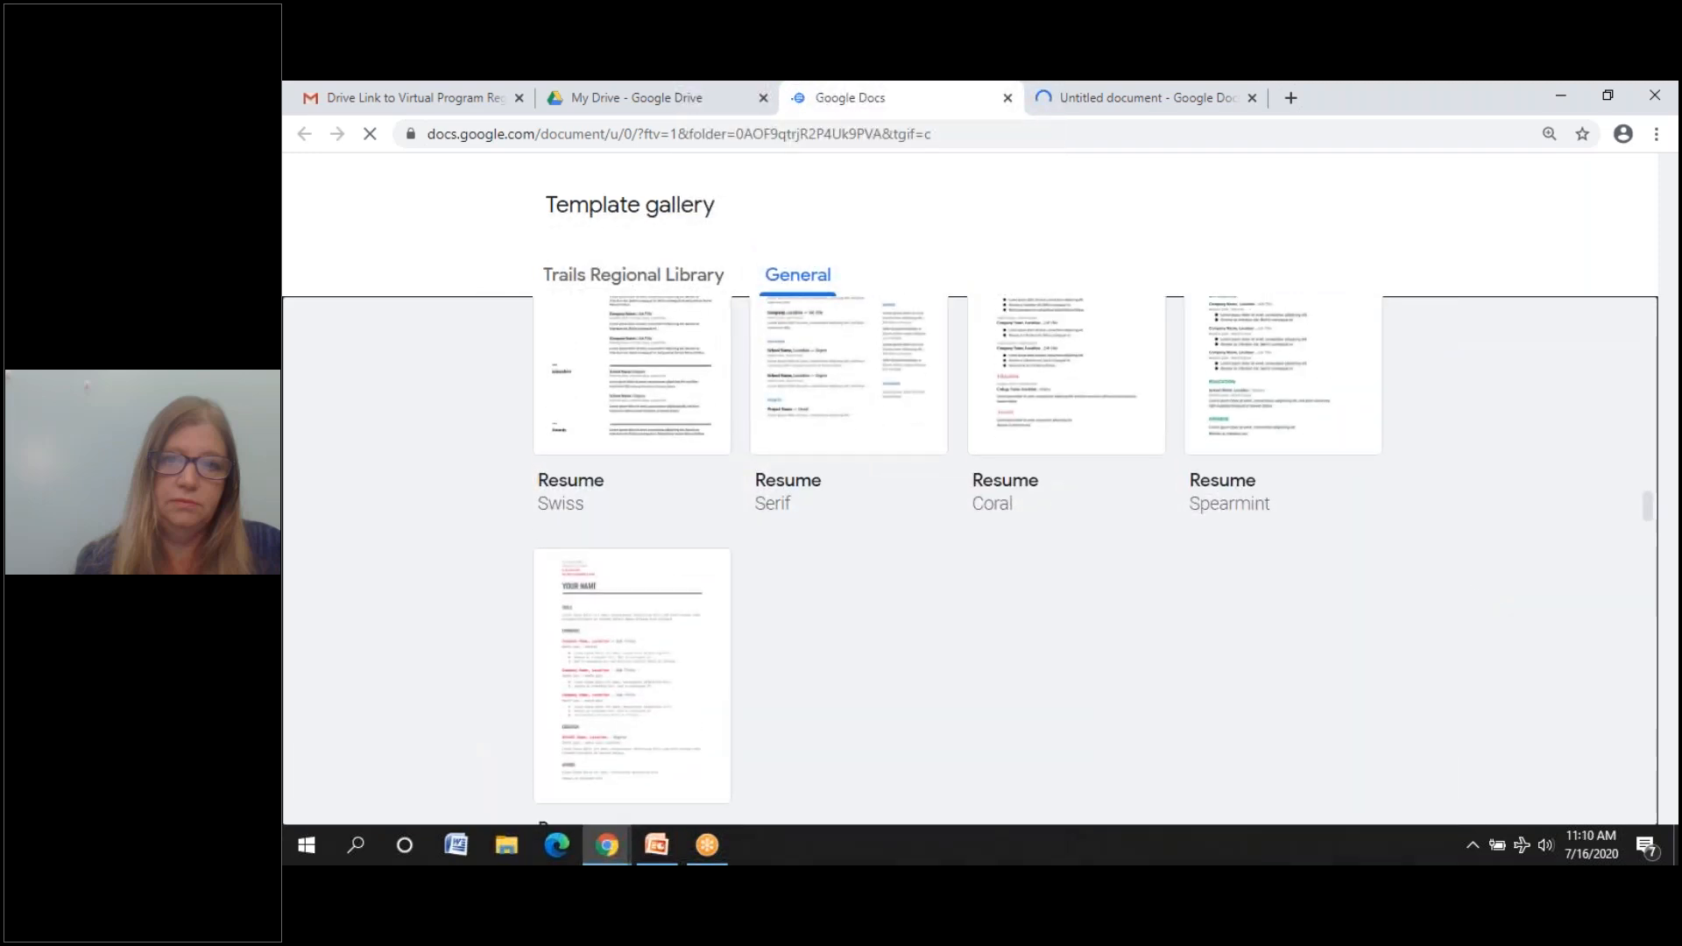
pyautogui.scroll(2, 1007, 620)
pyautogui.scroll(1, 1007, 619)
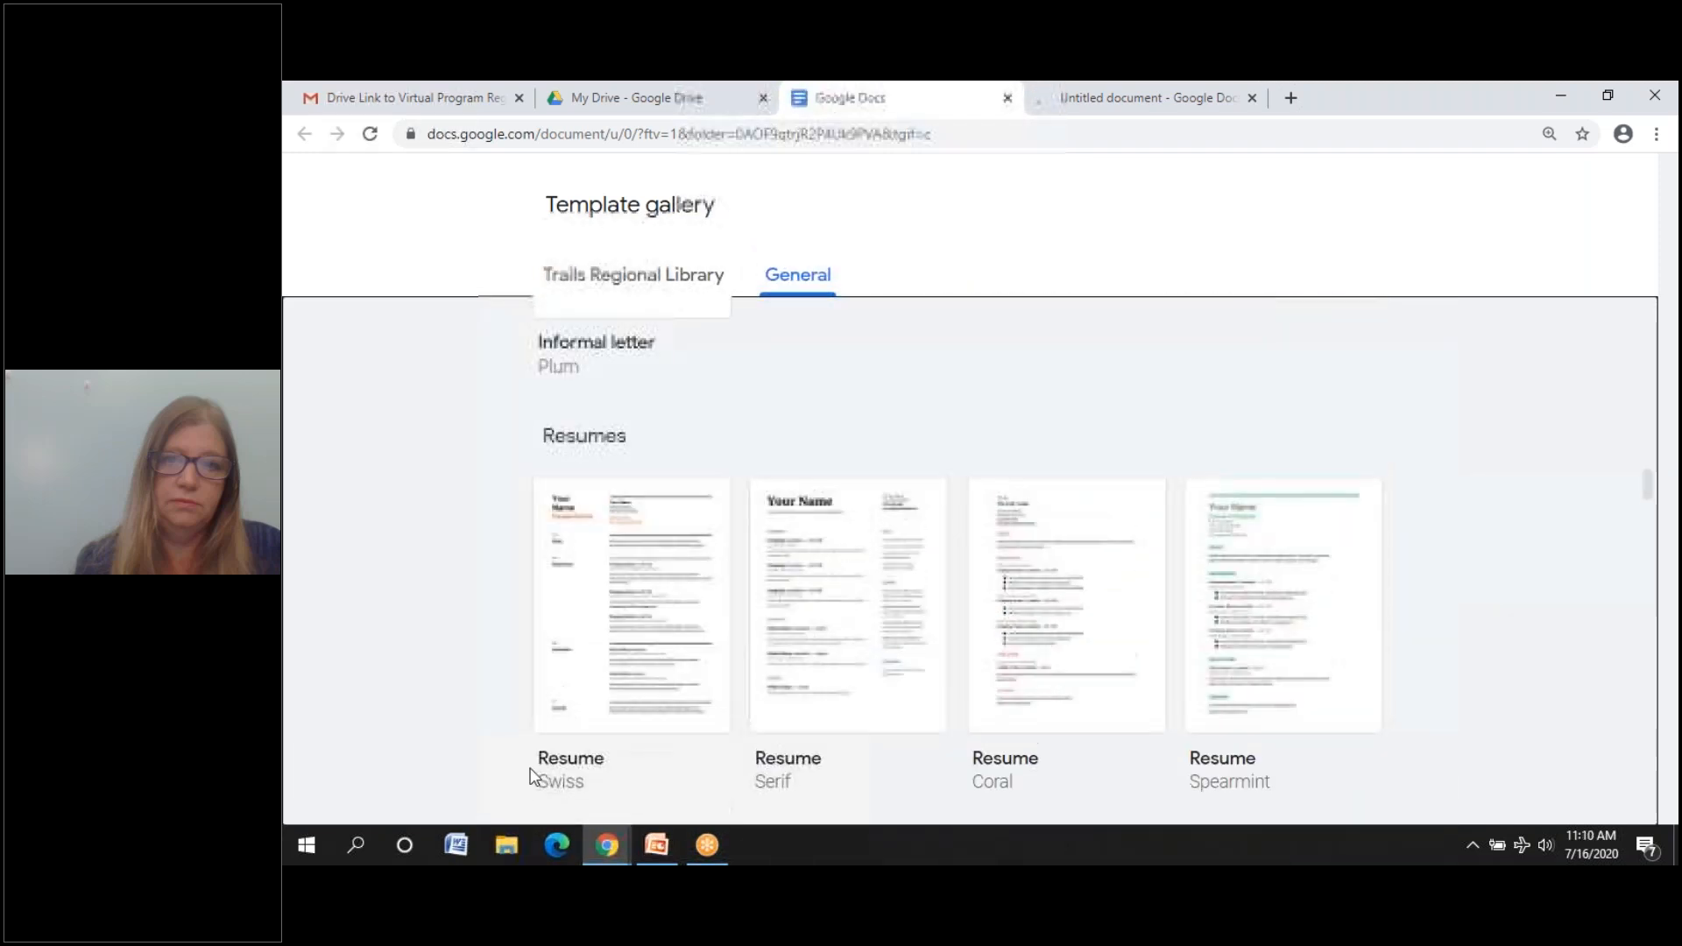
pyautogui.click(615, 610)
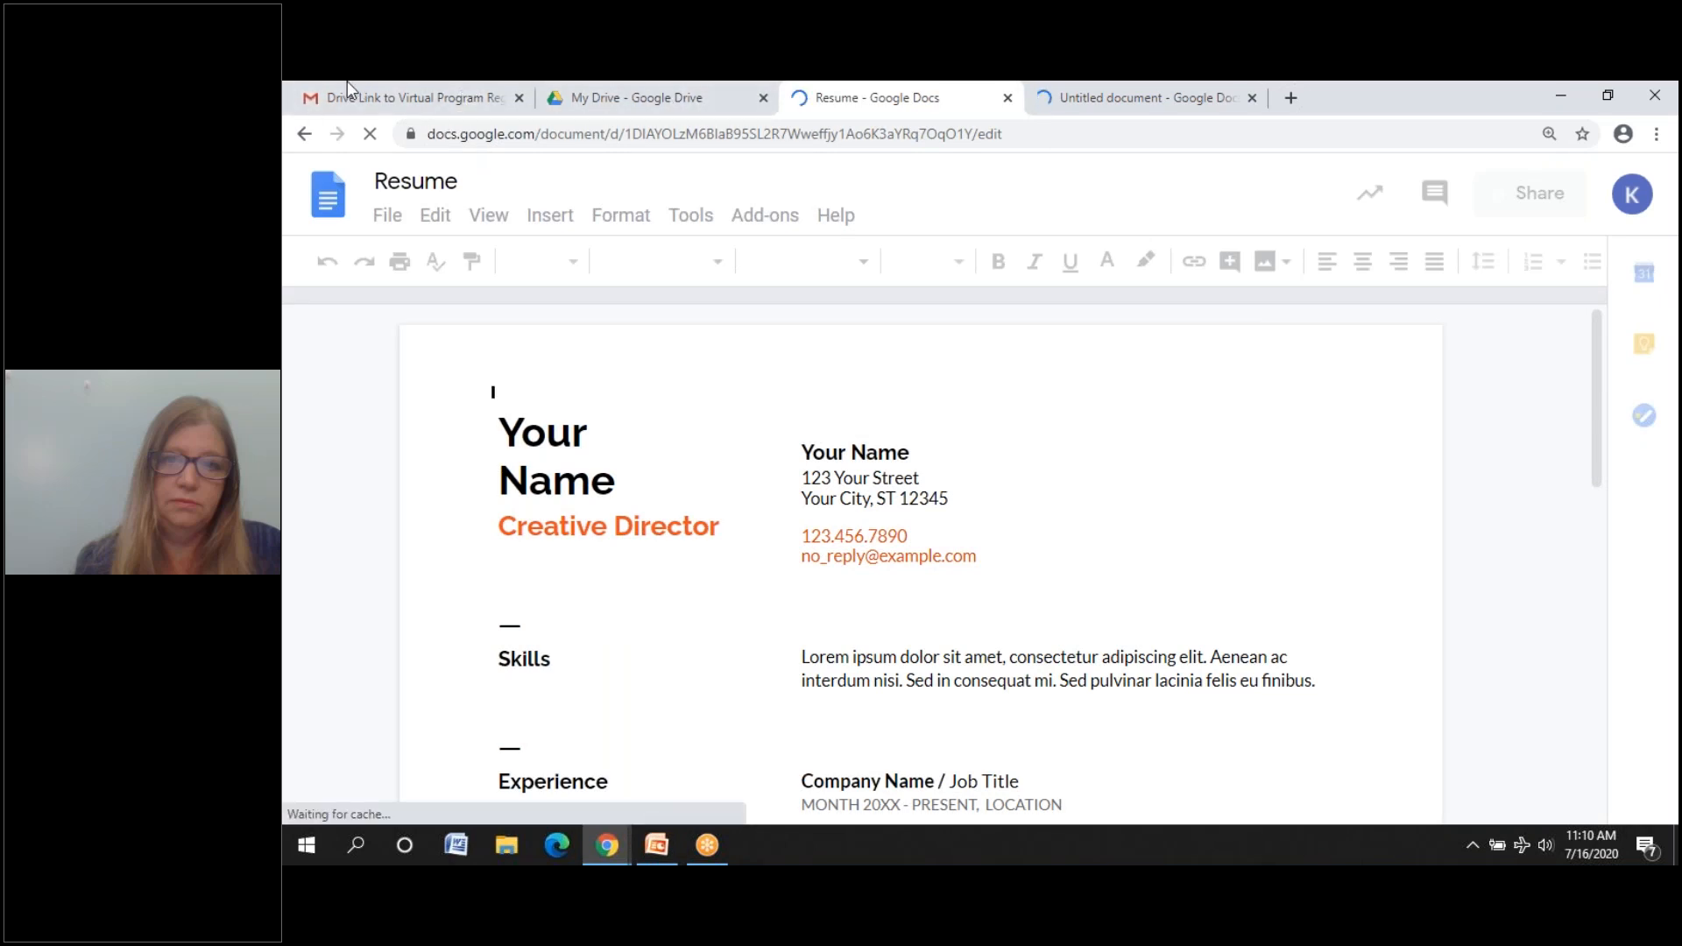
# - Close the Gmail, My Drive and blank Untitled document tabs, leaving only the Resume
pyautogui.click(517, 98)
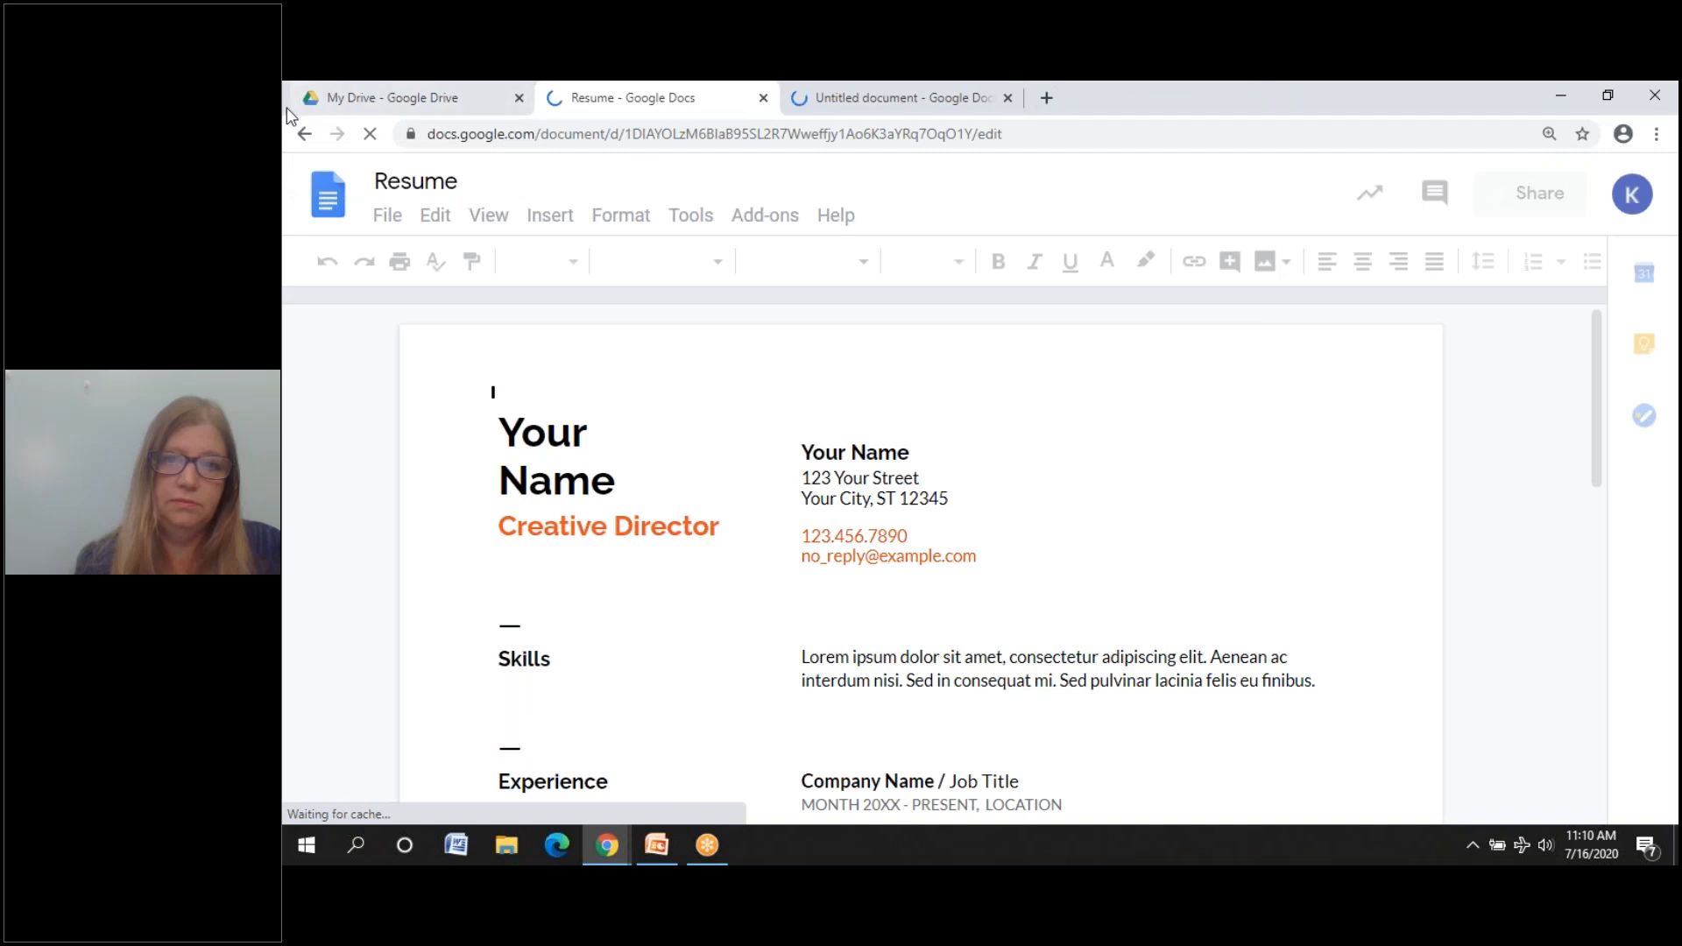
pyautogui.click(518, 98)
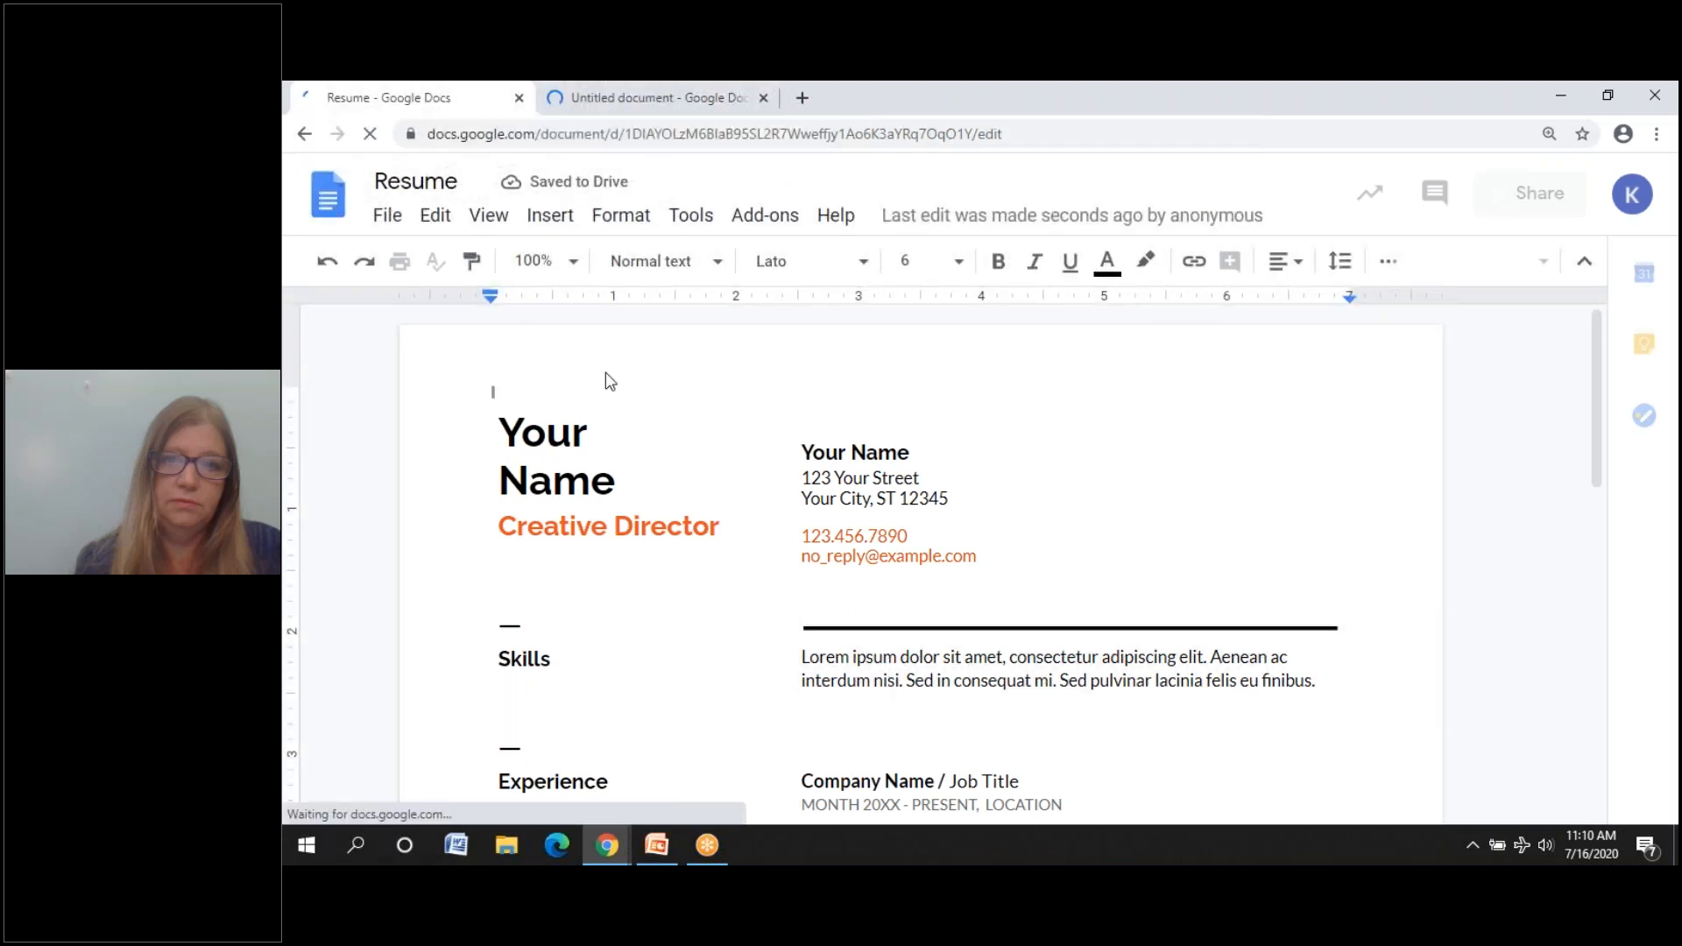
pyautogui.click(643, 82)
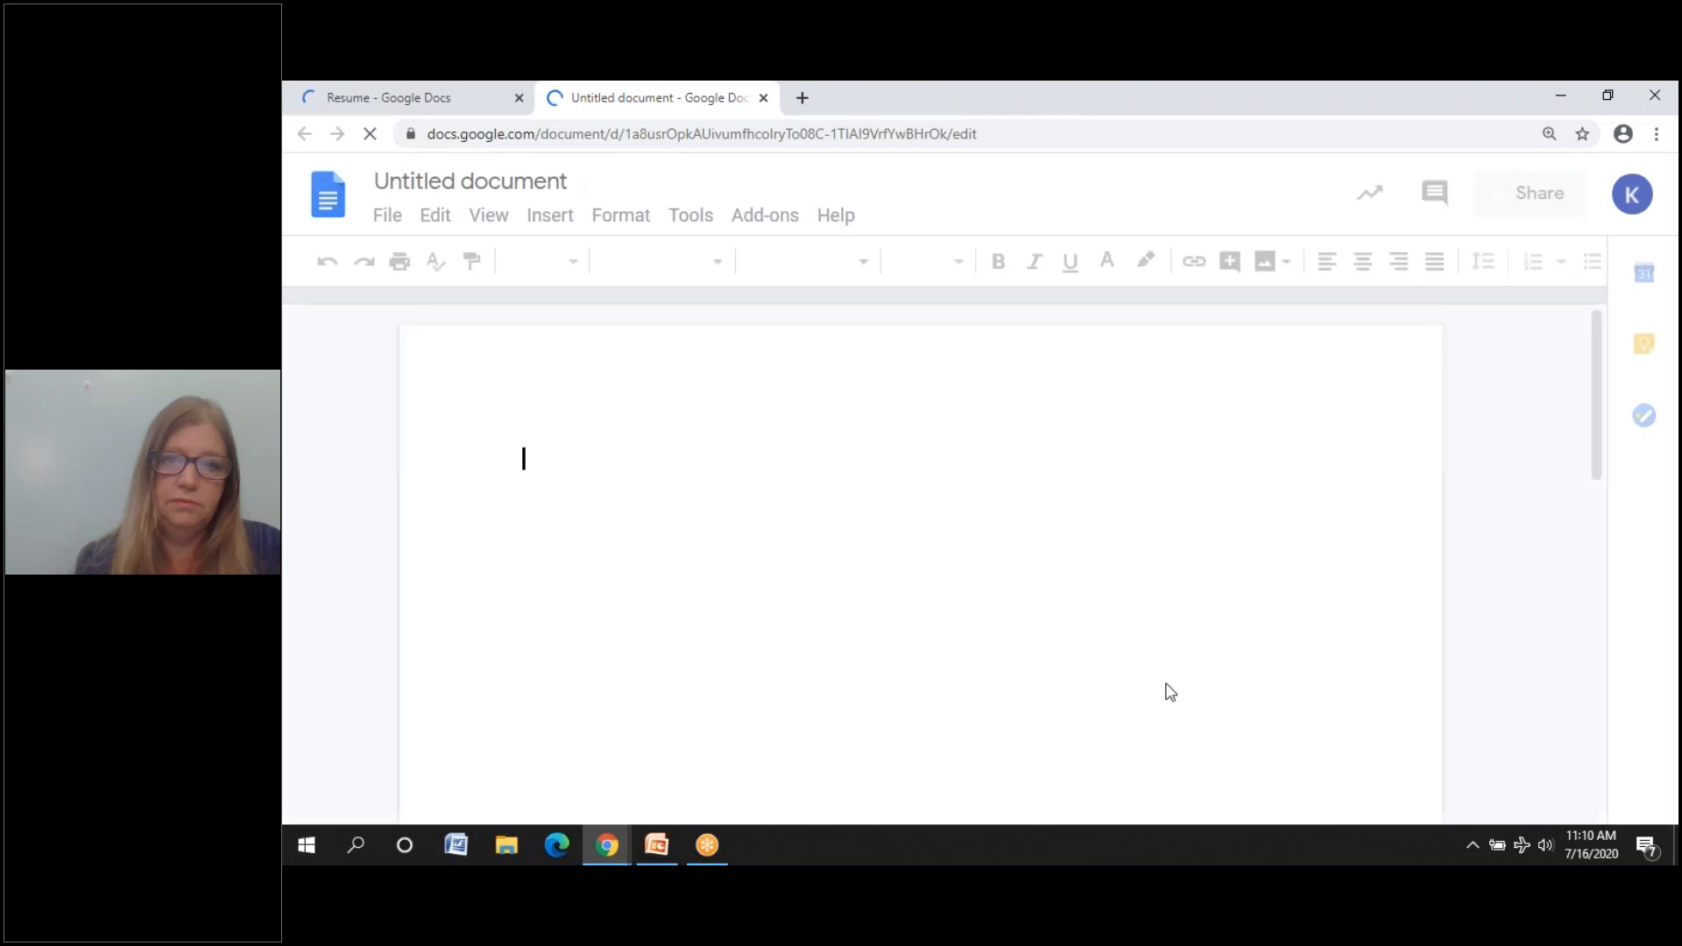
pyautogui.moveTo(819, 109); pyautogui.dragTo(760, 171)
pyautogui.click(758, 169)
# - Move the restored browser window higher, widen it, and select the document title
pyautogui.moveTo(776, 168); pyautogui.dragTo(783, 108)
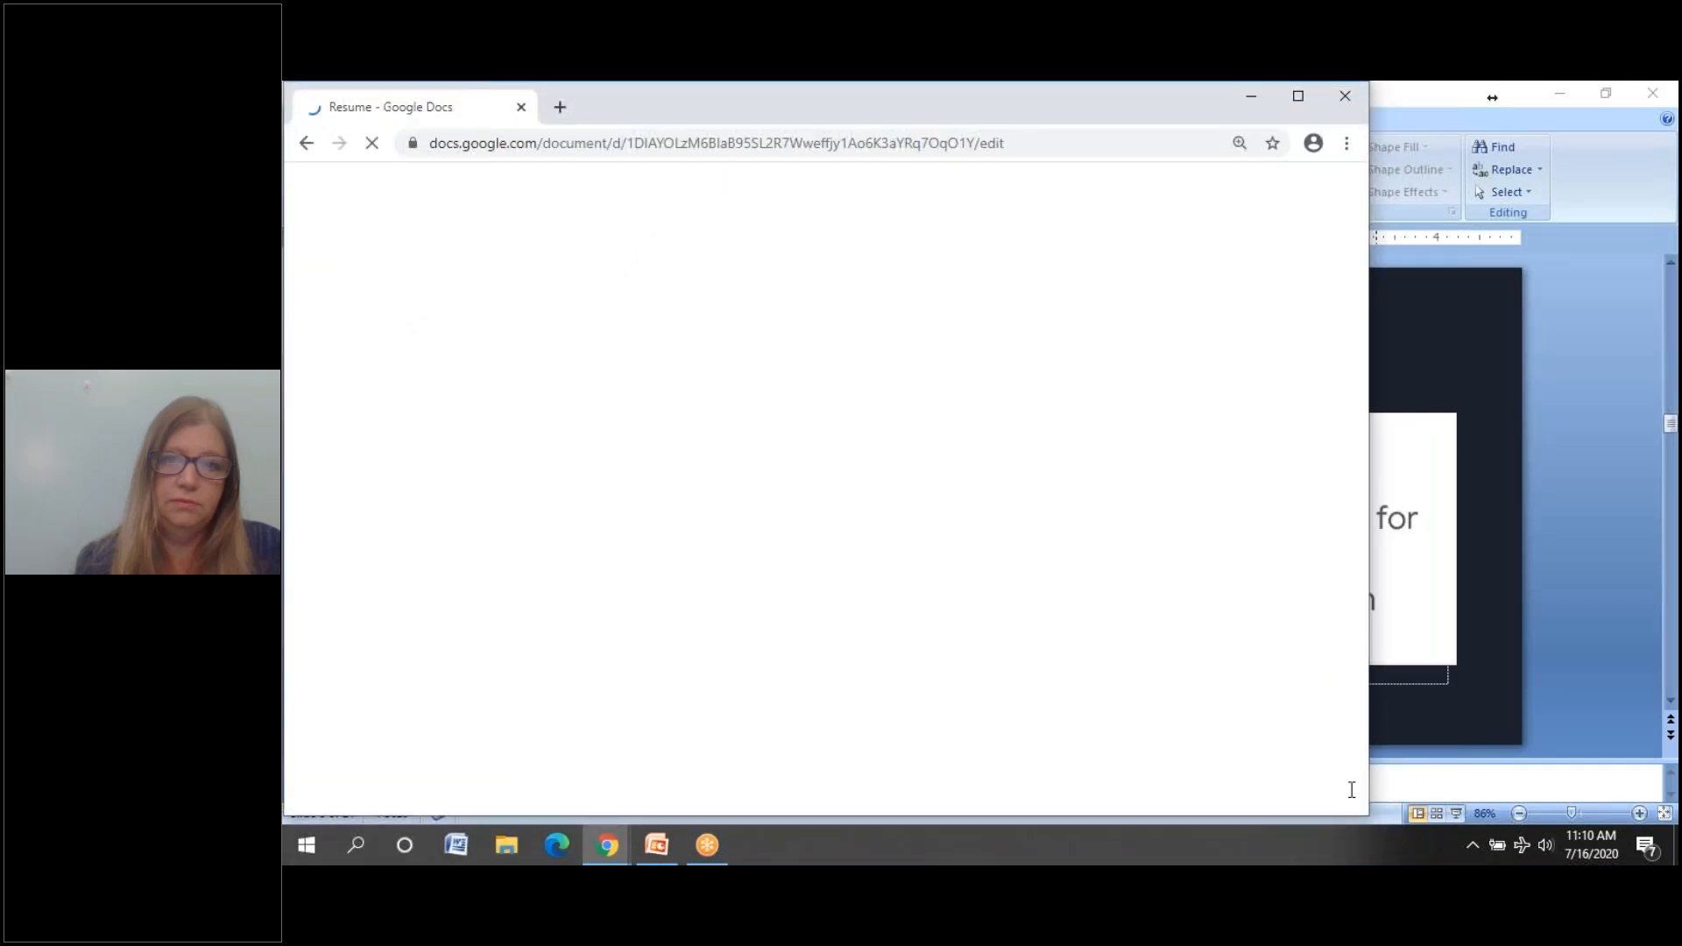
pyautogui.moveTo(1367, 792); pyautogui.dragTo(1656, 794)
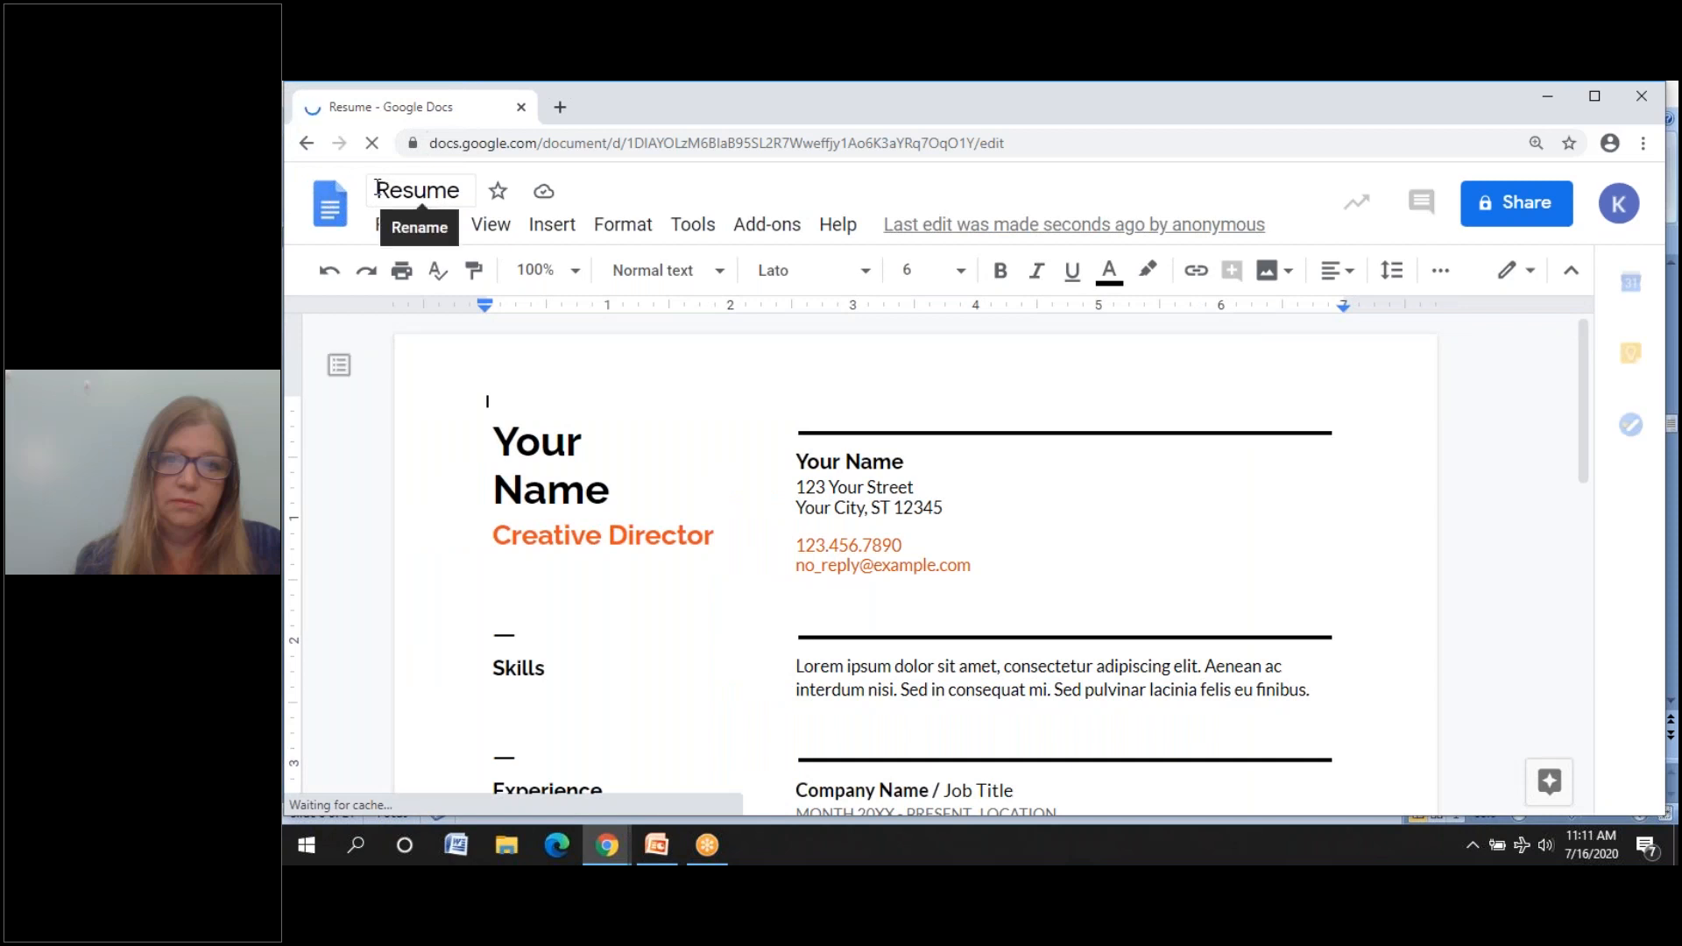
pyautogui.click(406, 198)
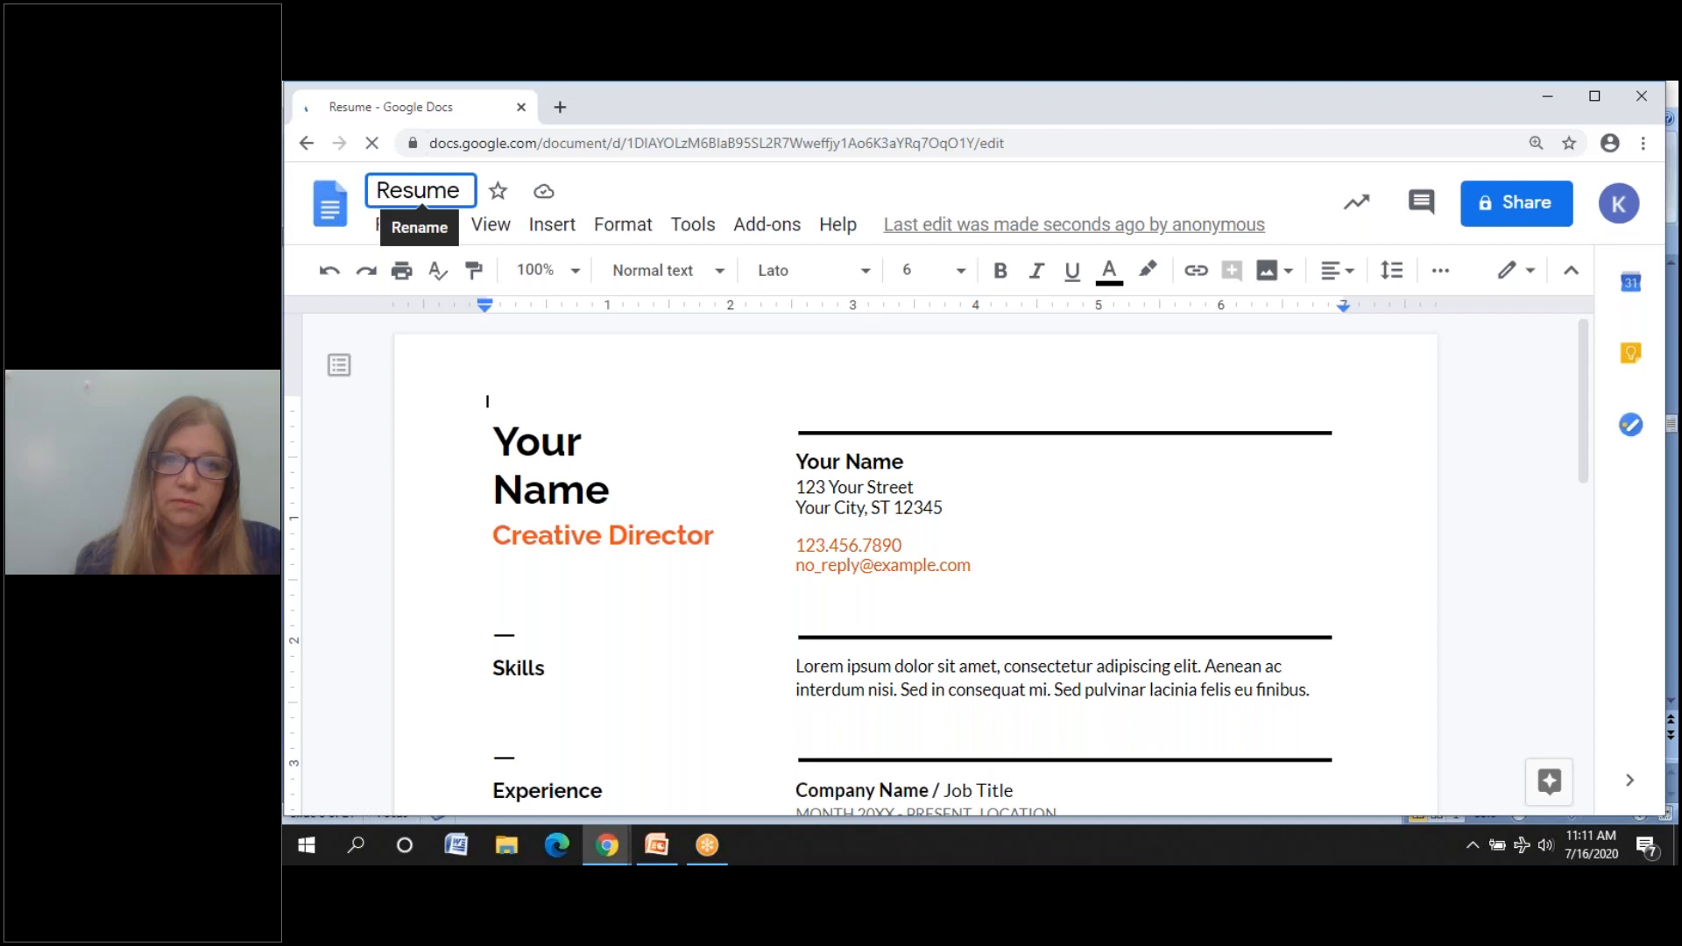
# - Rename the document to 'Resume' followed by the author's full name and 7-16-20
pyautogui.click(462, 192)
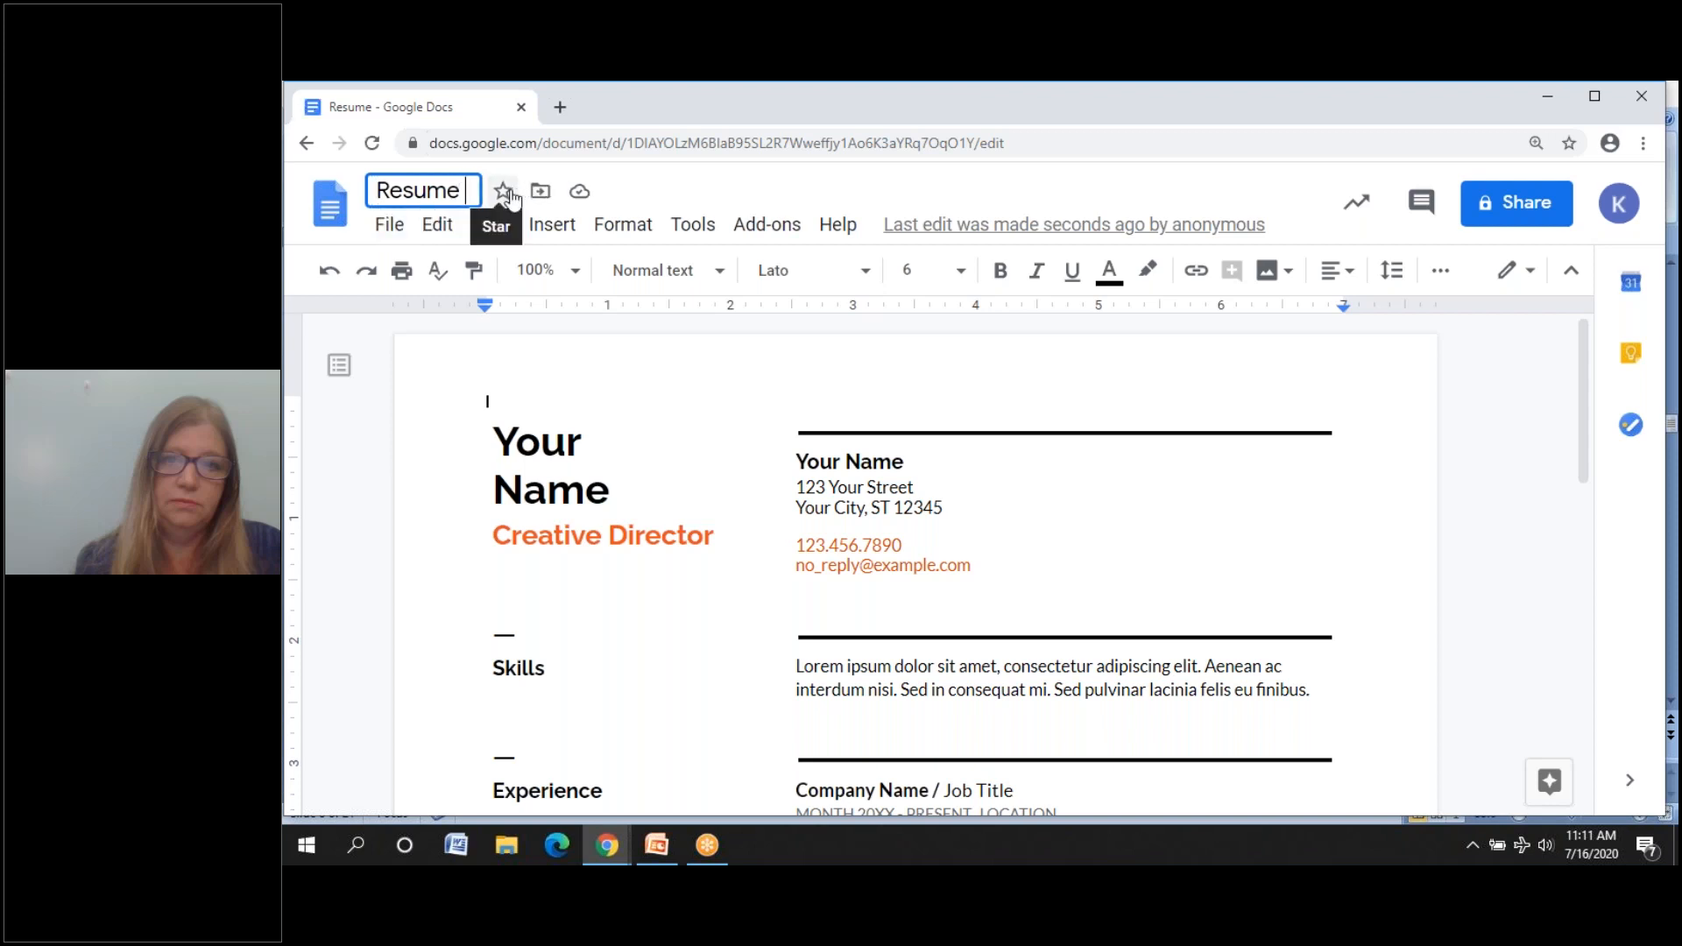
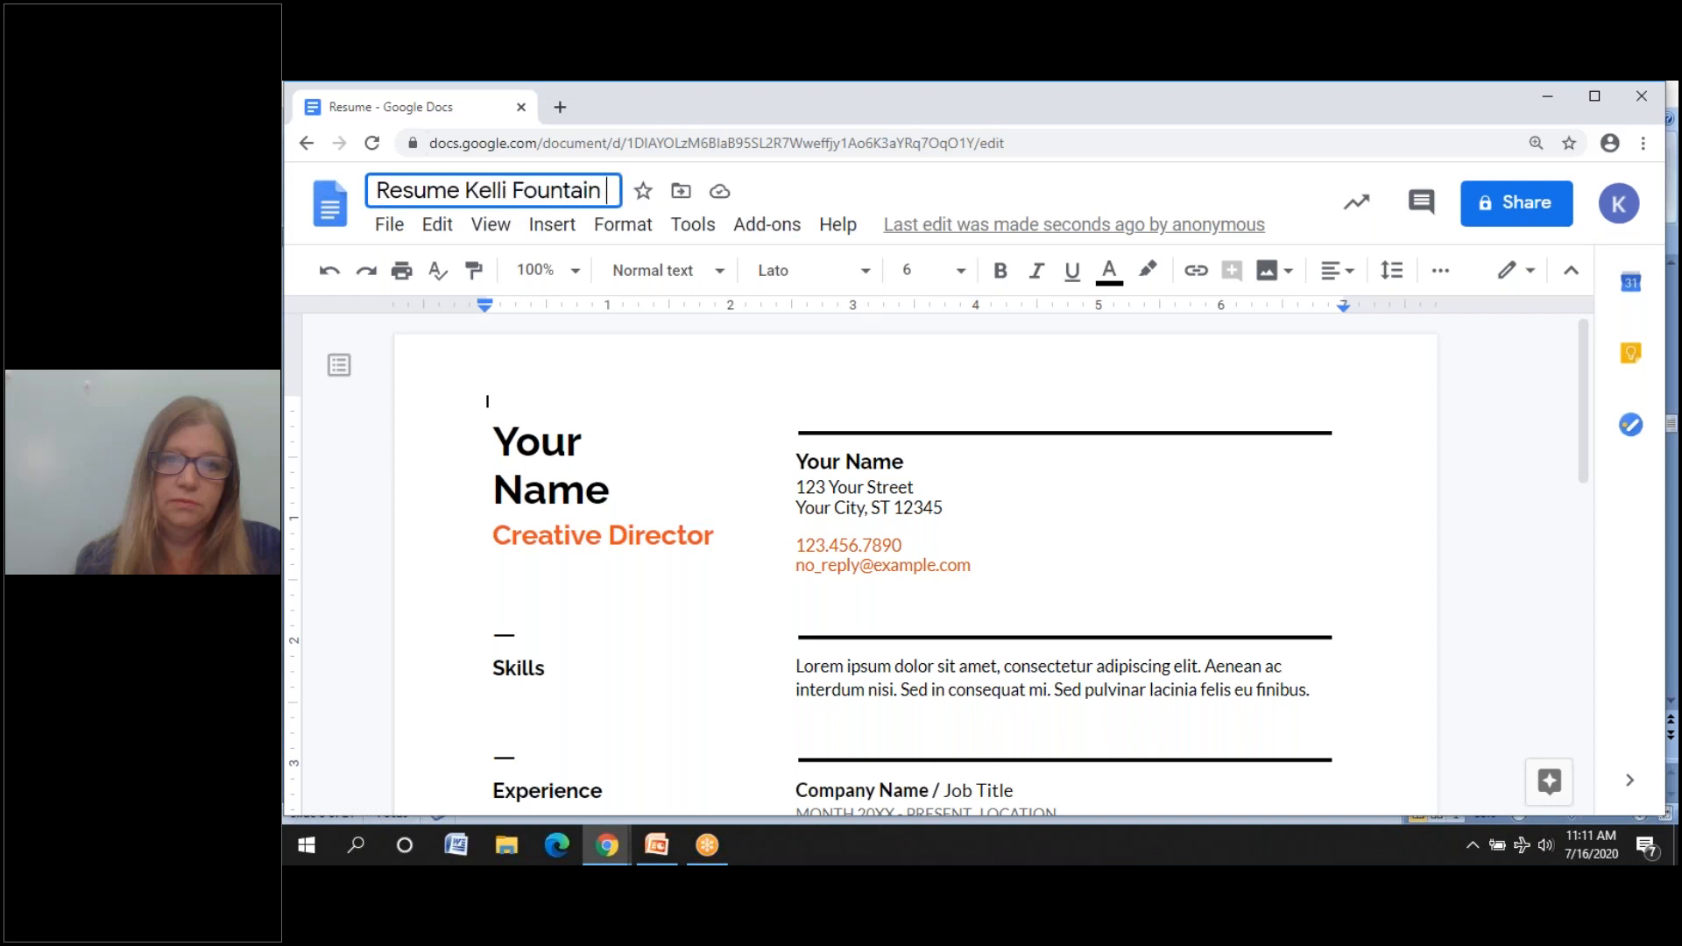
pyautogui.write('7-')
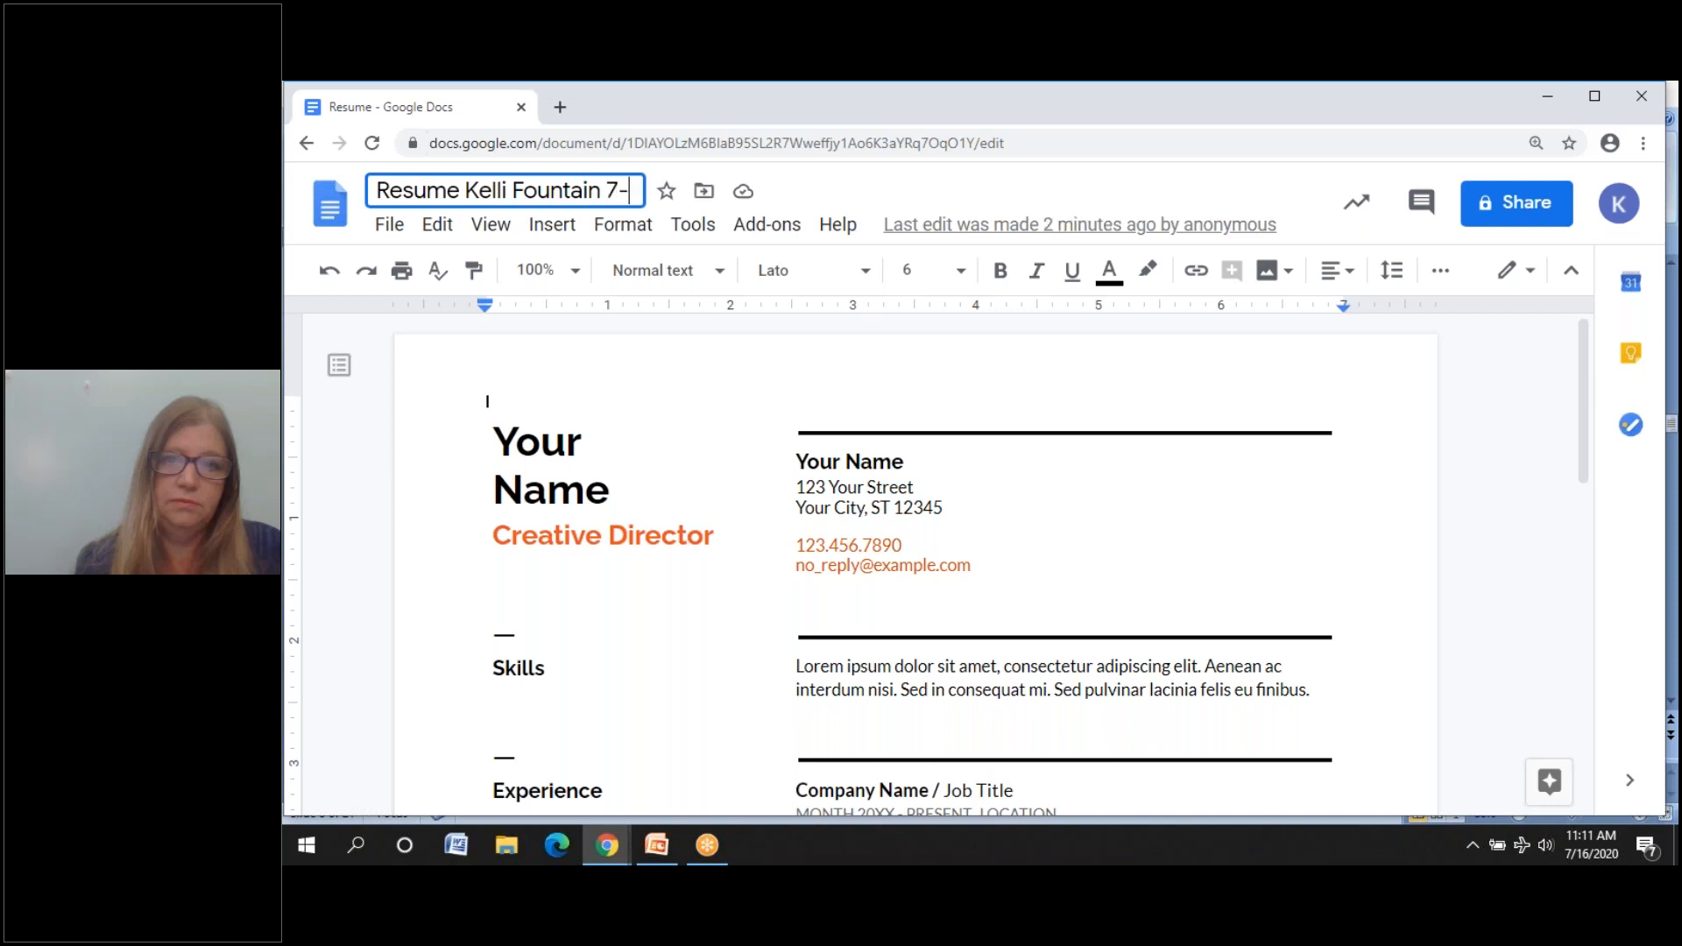
pyautogui.write('16-')
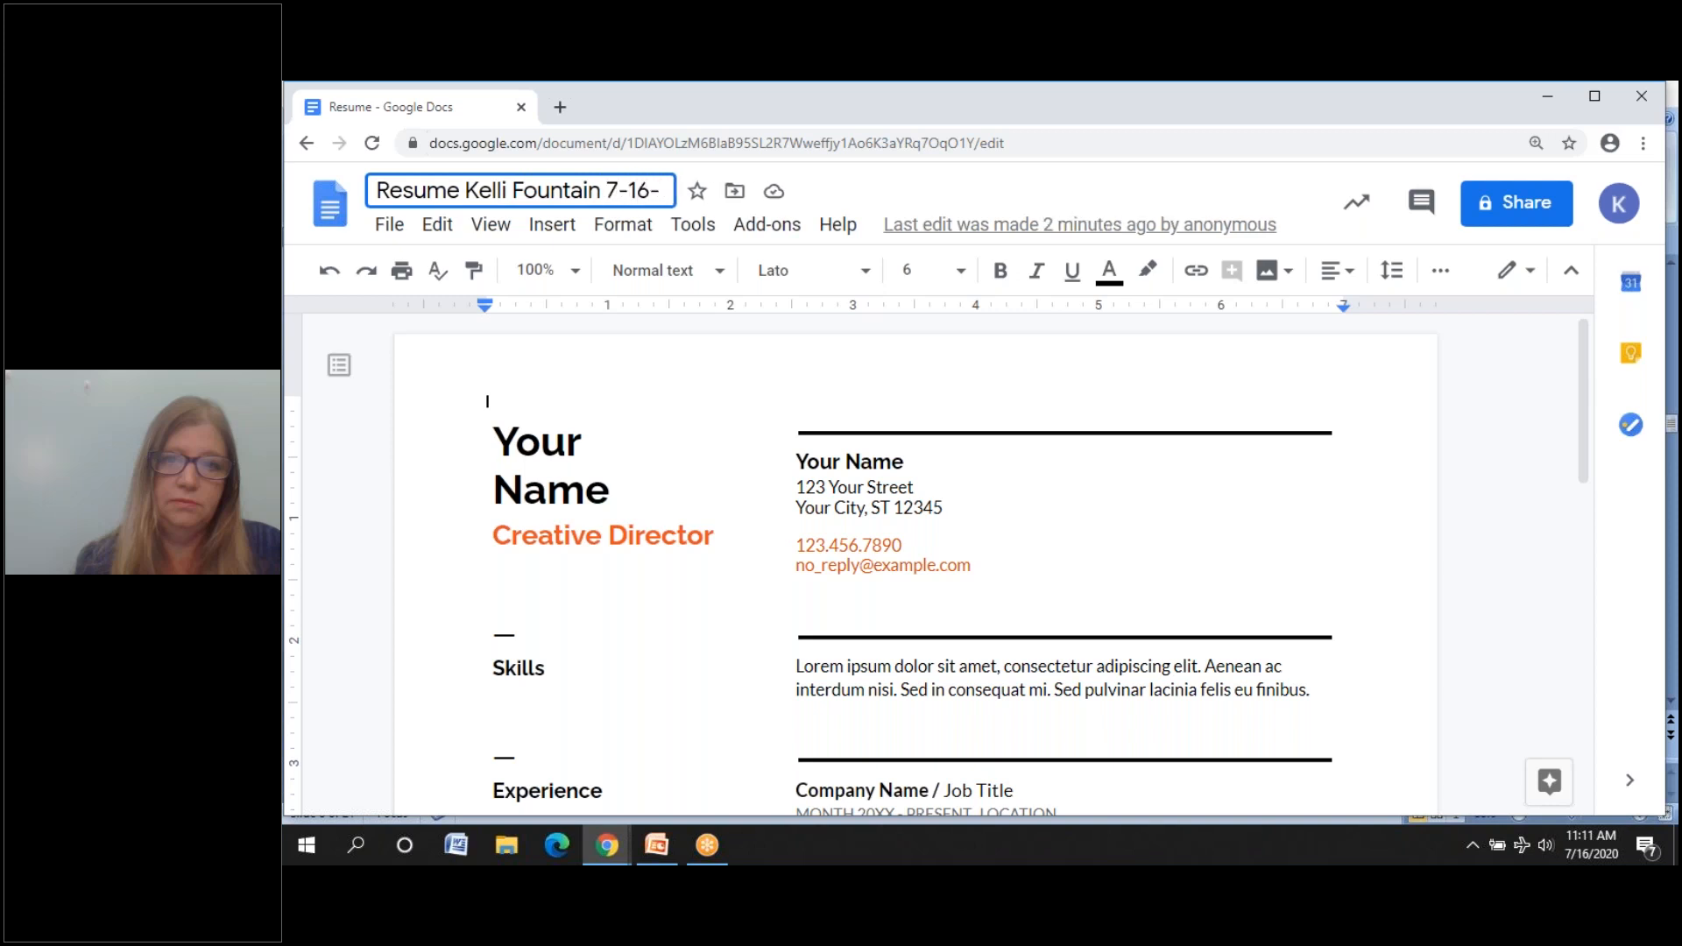
pyautogui.write('20')
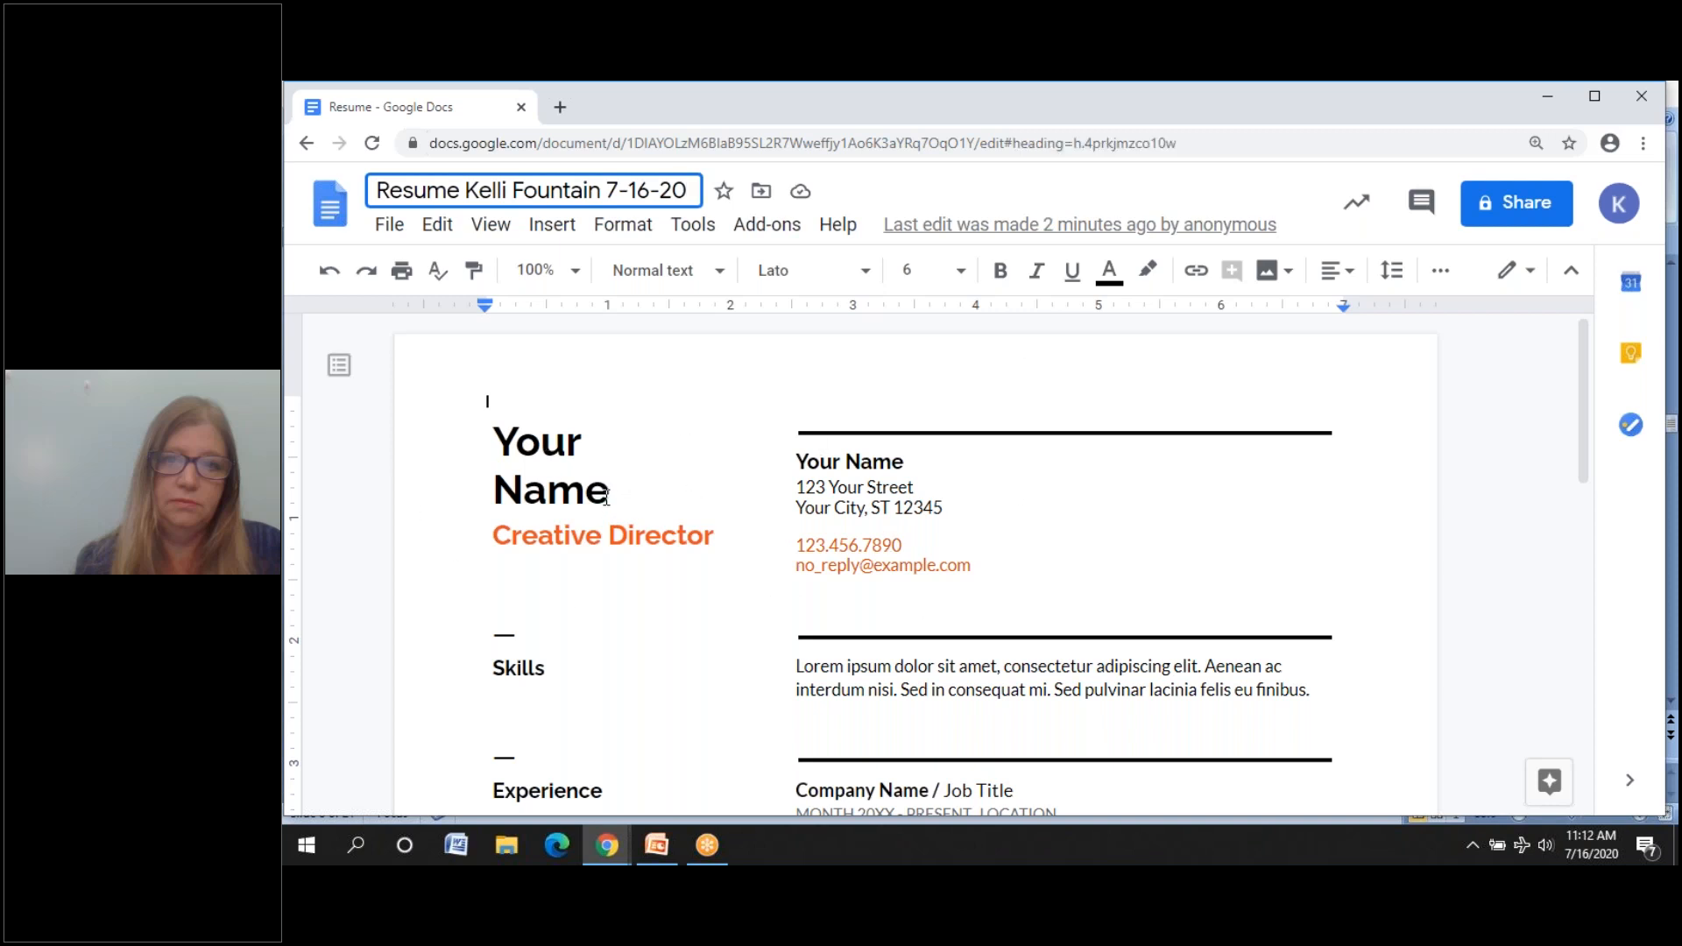
# - Replace 'Your Name' in the title heading with the author's first and last name
pyautogui.click(590, 441)
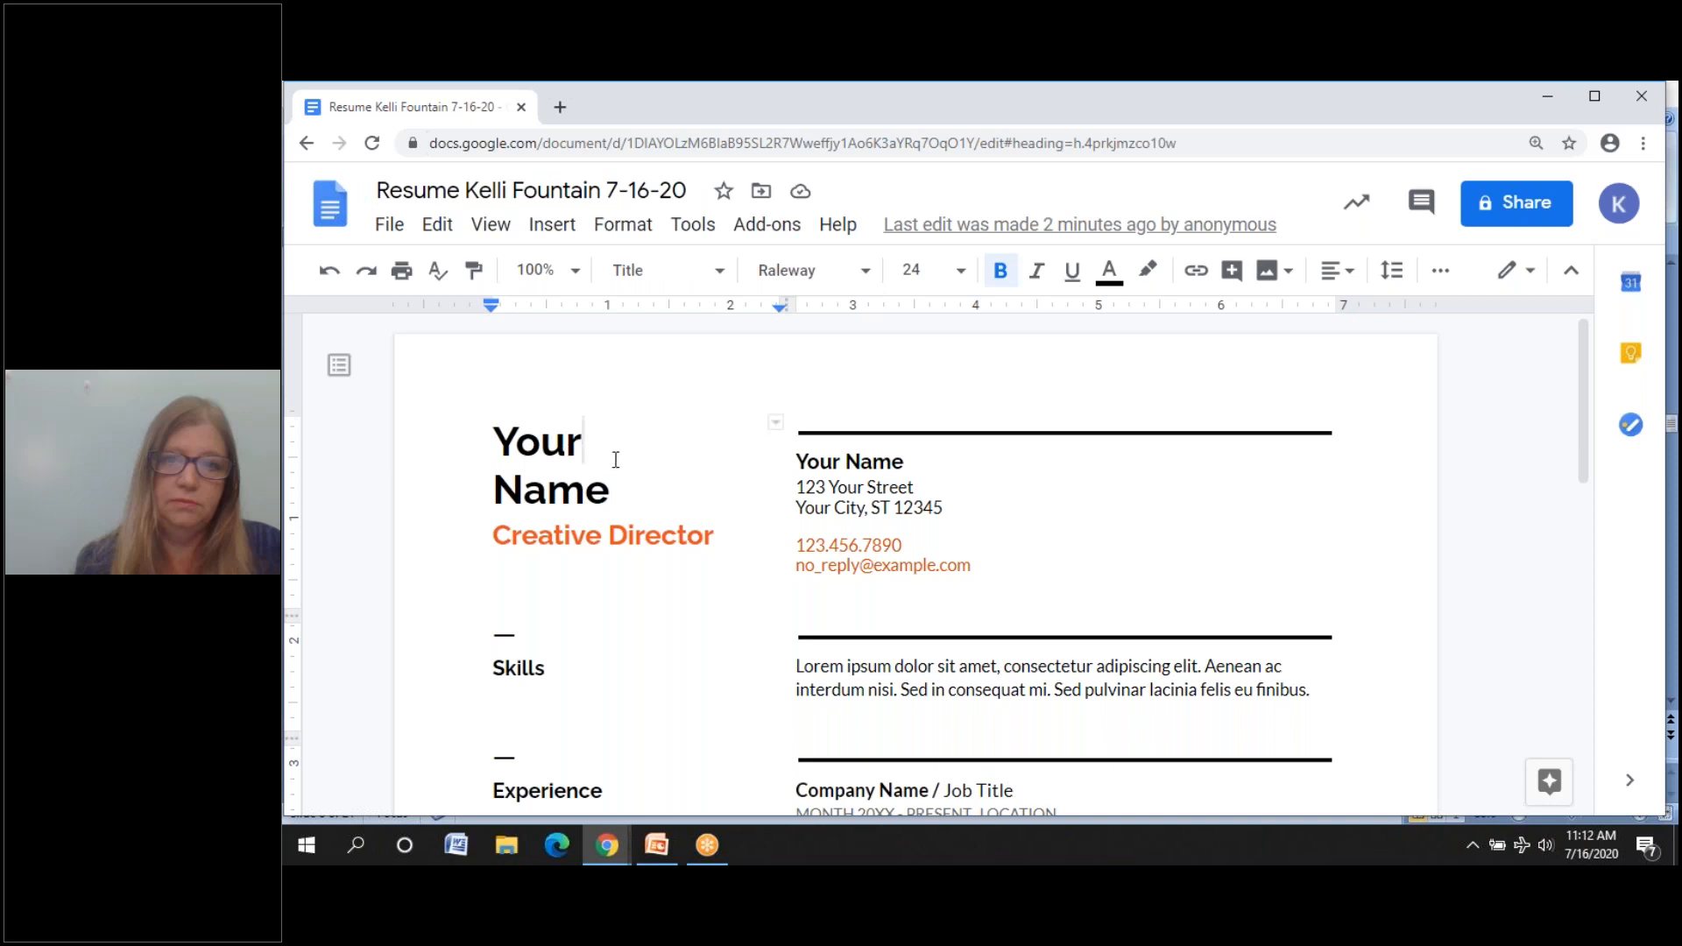
pyautogui.press('BackSpace')
pyautogui.press('BackSpace')
pyautogui.press('BackSpace')
pyautogui.press('BackSpace')
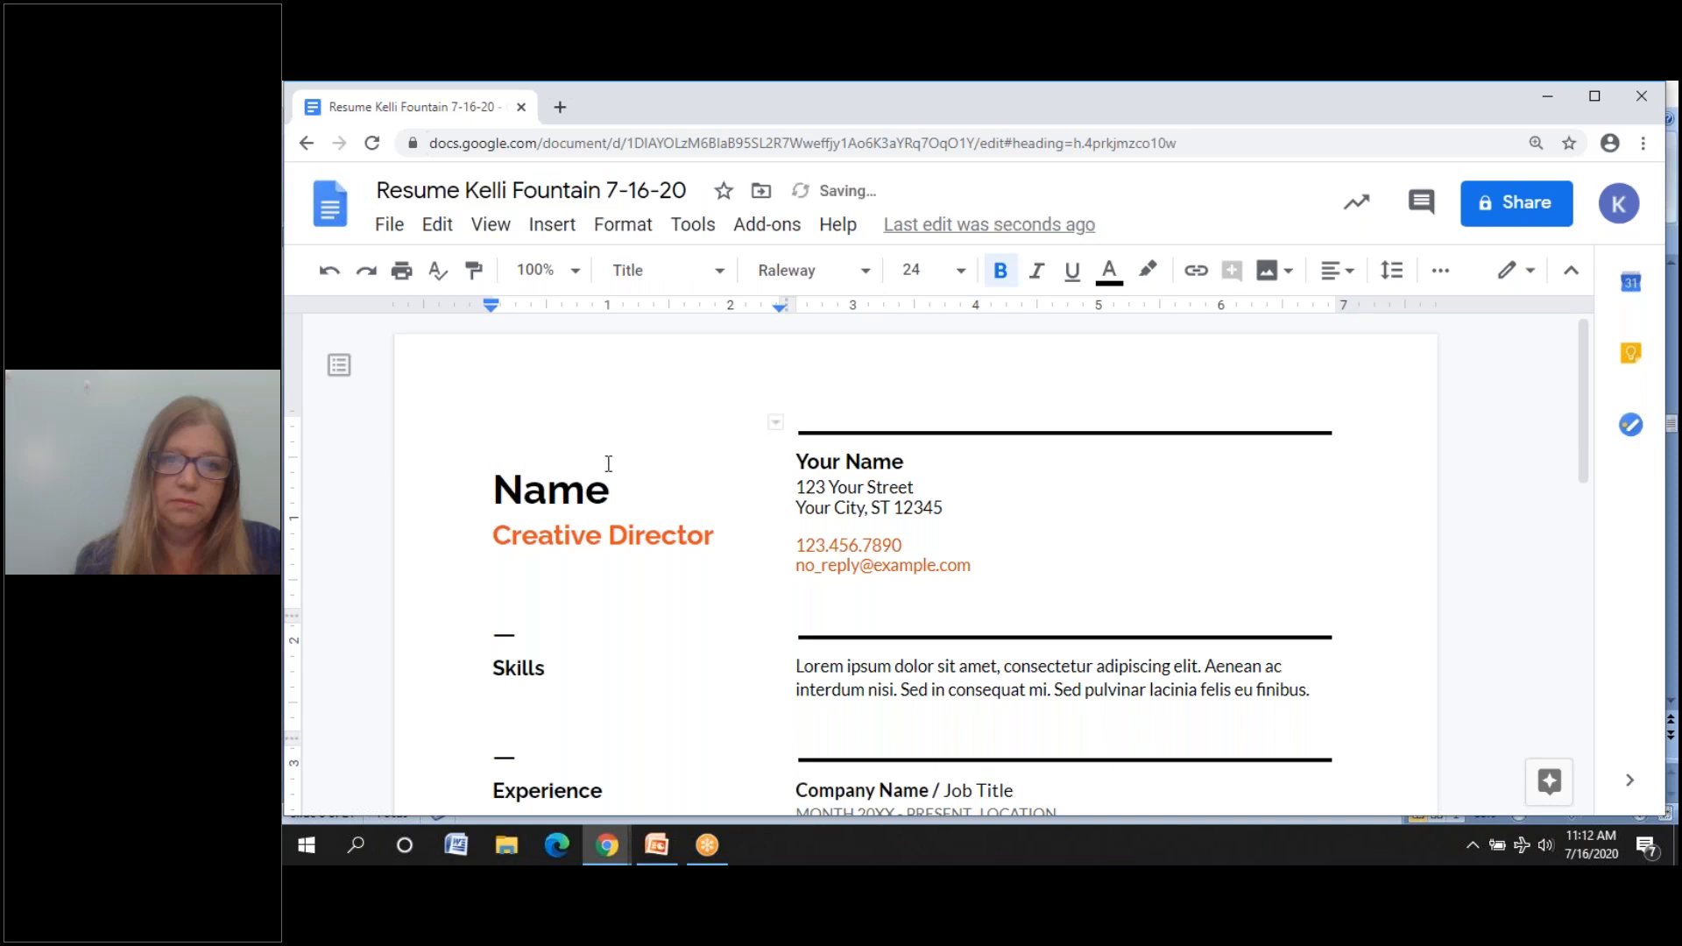
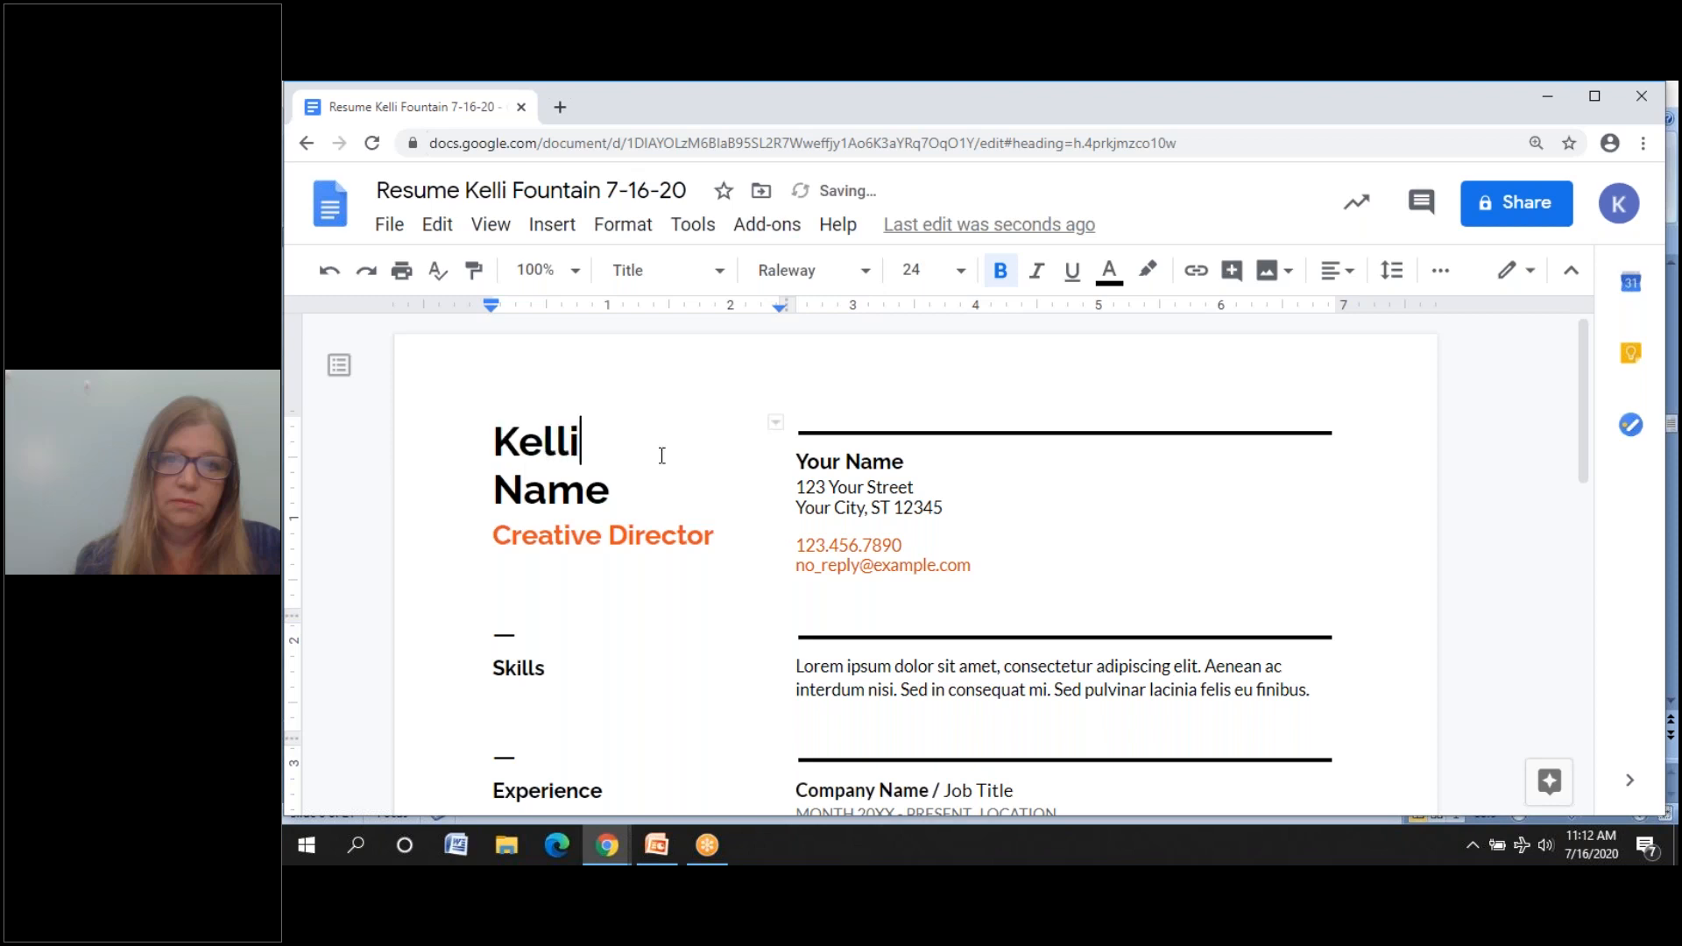
pyautogui.click(615, 489)
pyautogui.press('BackSpace')
pyautogui.press('BackSpace')
pyautogui.press('BackSpace')
pyautogui.press('BackSpace')
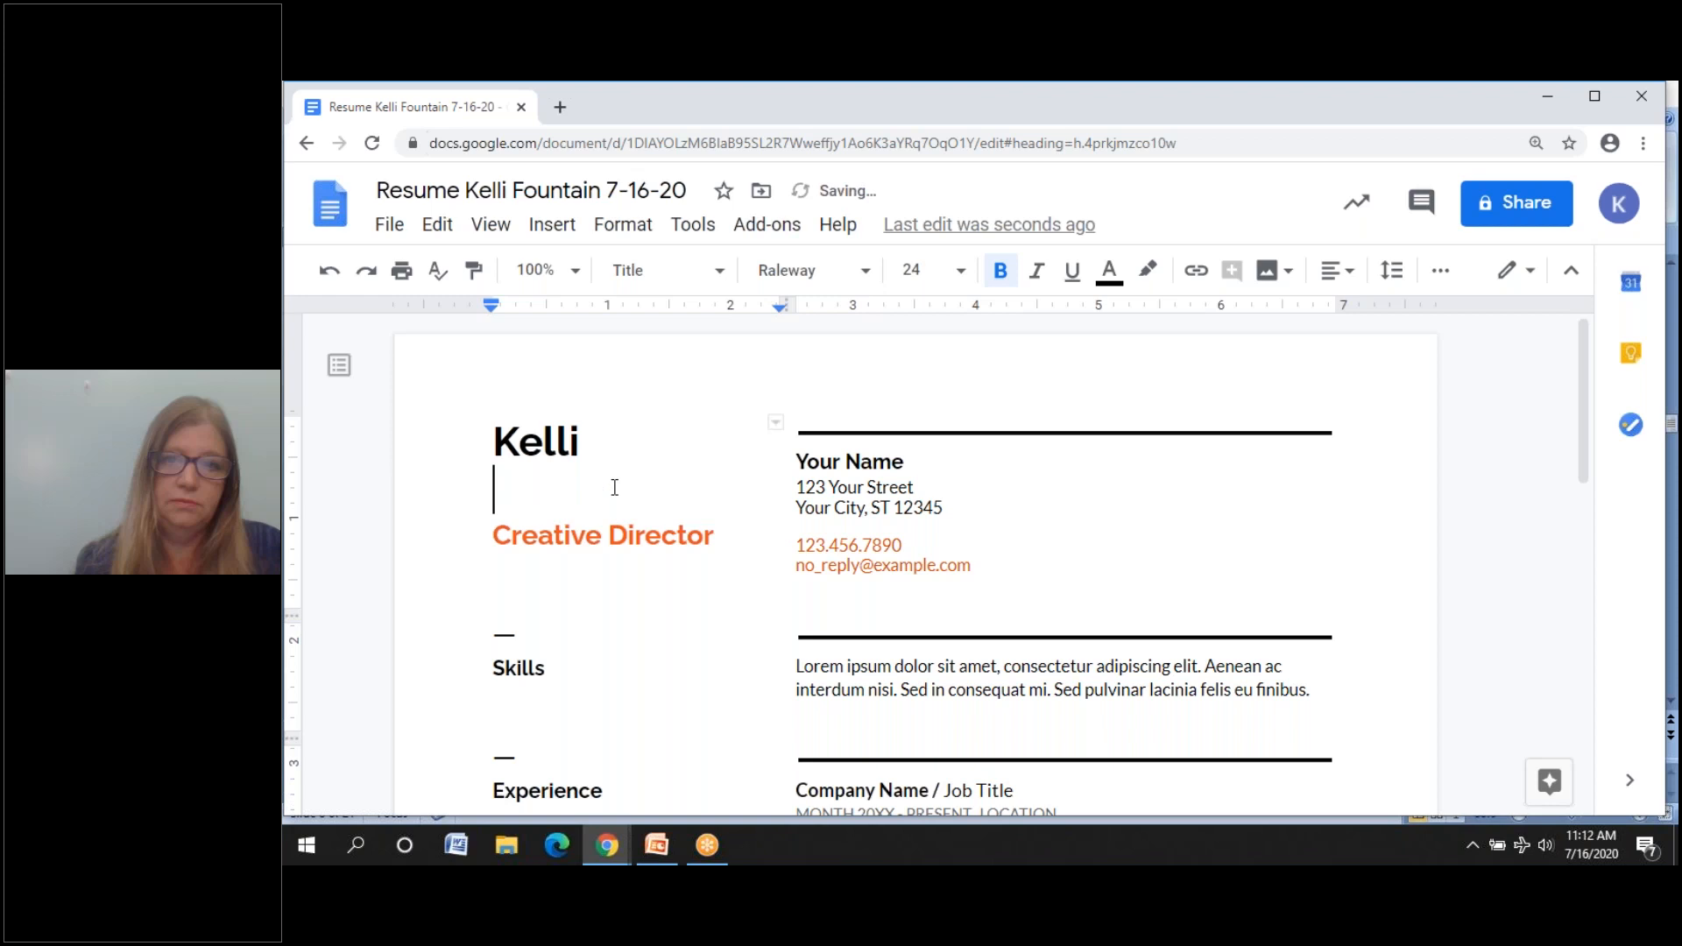
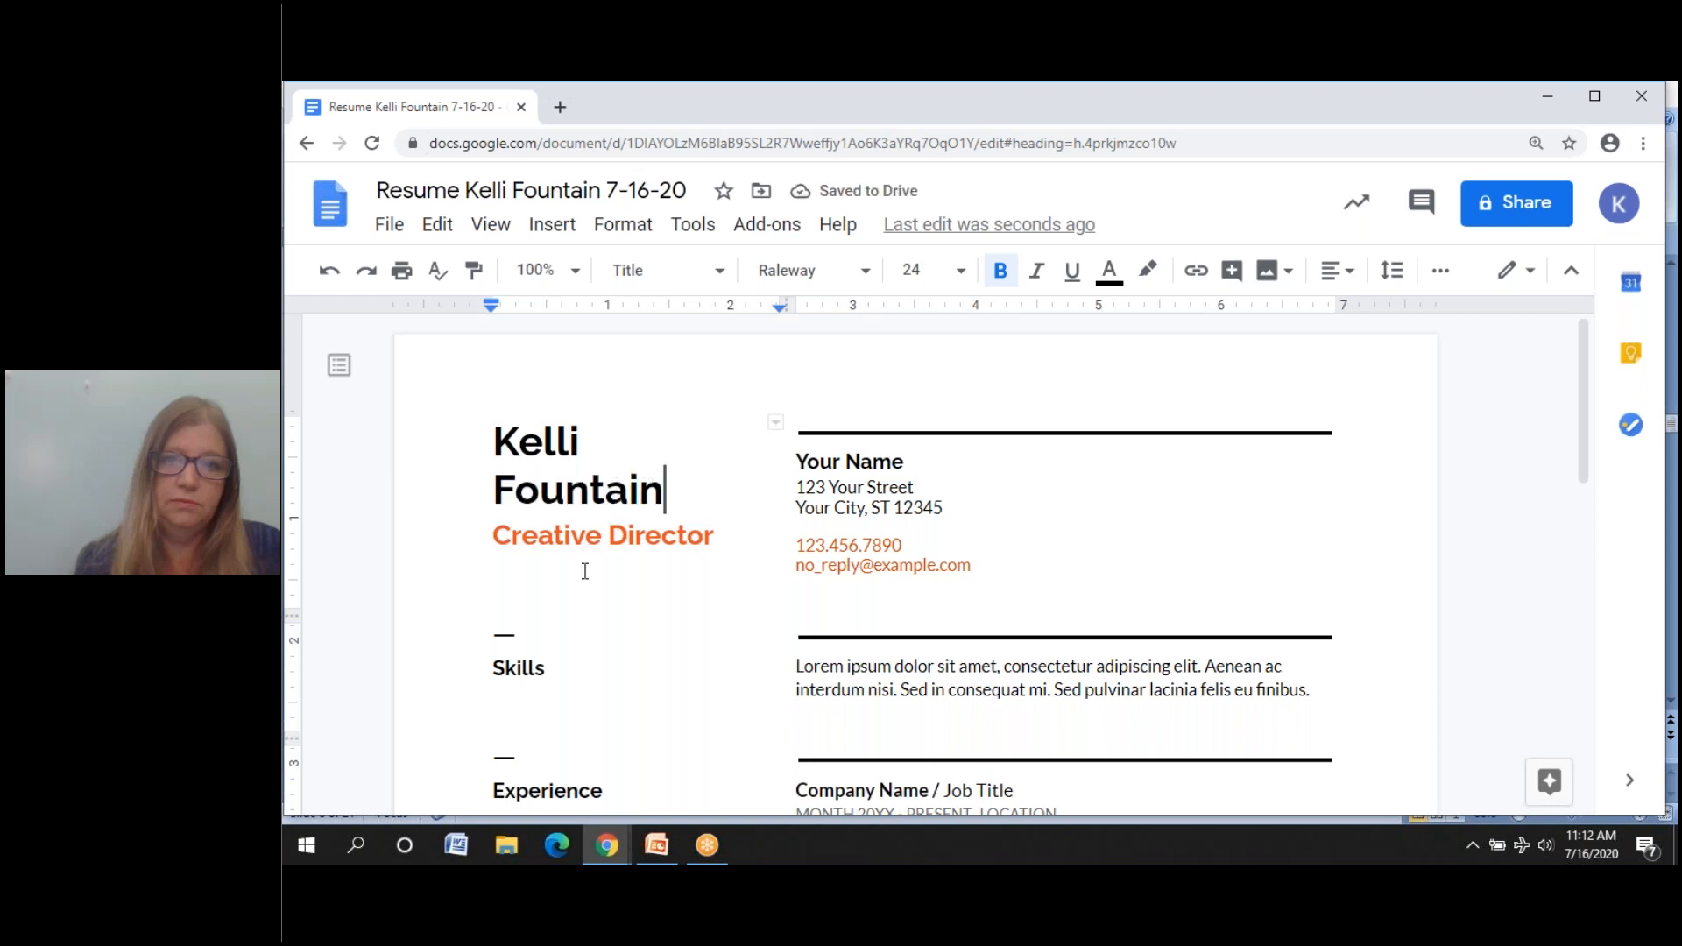
# - Replace the 'Creative Director' subtitle with 'Programming'
pyautogui.click(712, 539)
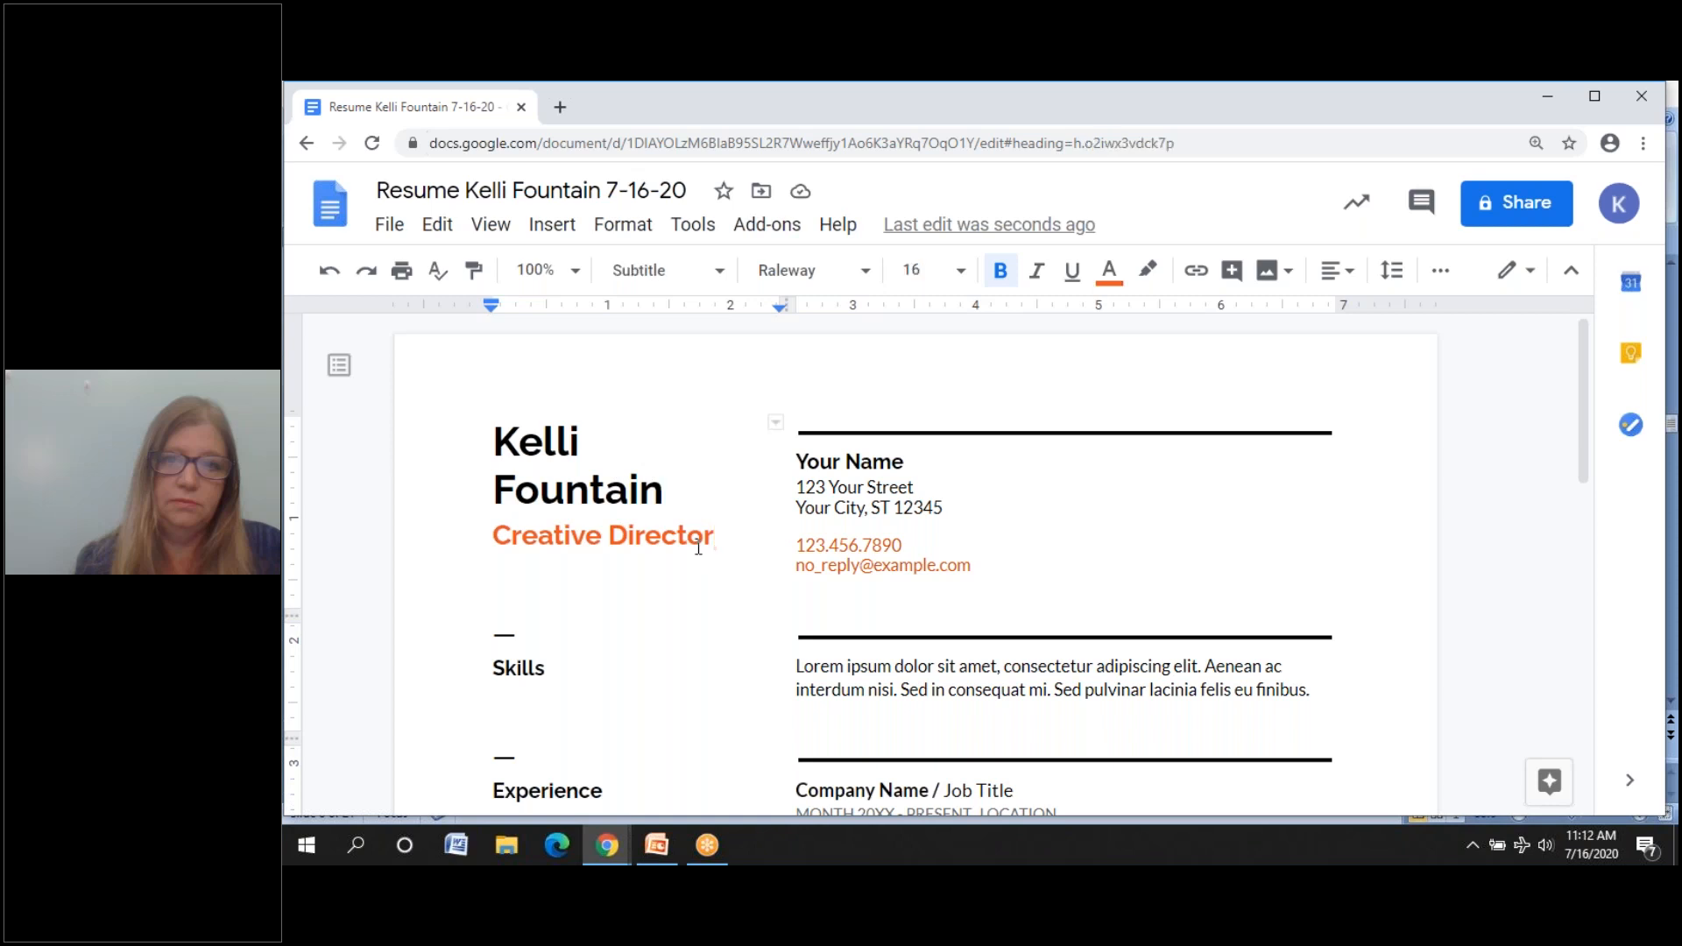
pyautogui.press('BackSpace')
pyautogui.press('BackSpace')
pyautogui.press('BackSpace')
pyautogui.press('BackSpace')
pyautogui.press('BackSpace')
pyautogui.press('BackSpace')
pyautogui.press('BackSpace')
pyautogui.press('BackSpace')
pyautogui.press('BackSpace')
pyautogui.press('BackSpace')
pyautogui.press('BackSpace')
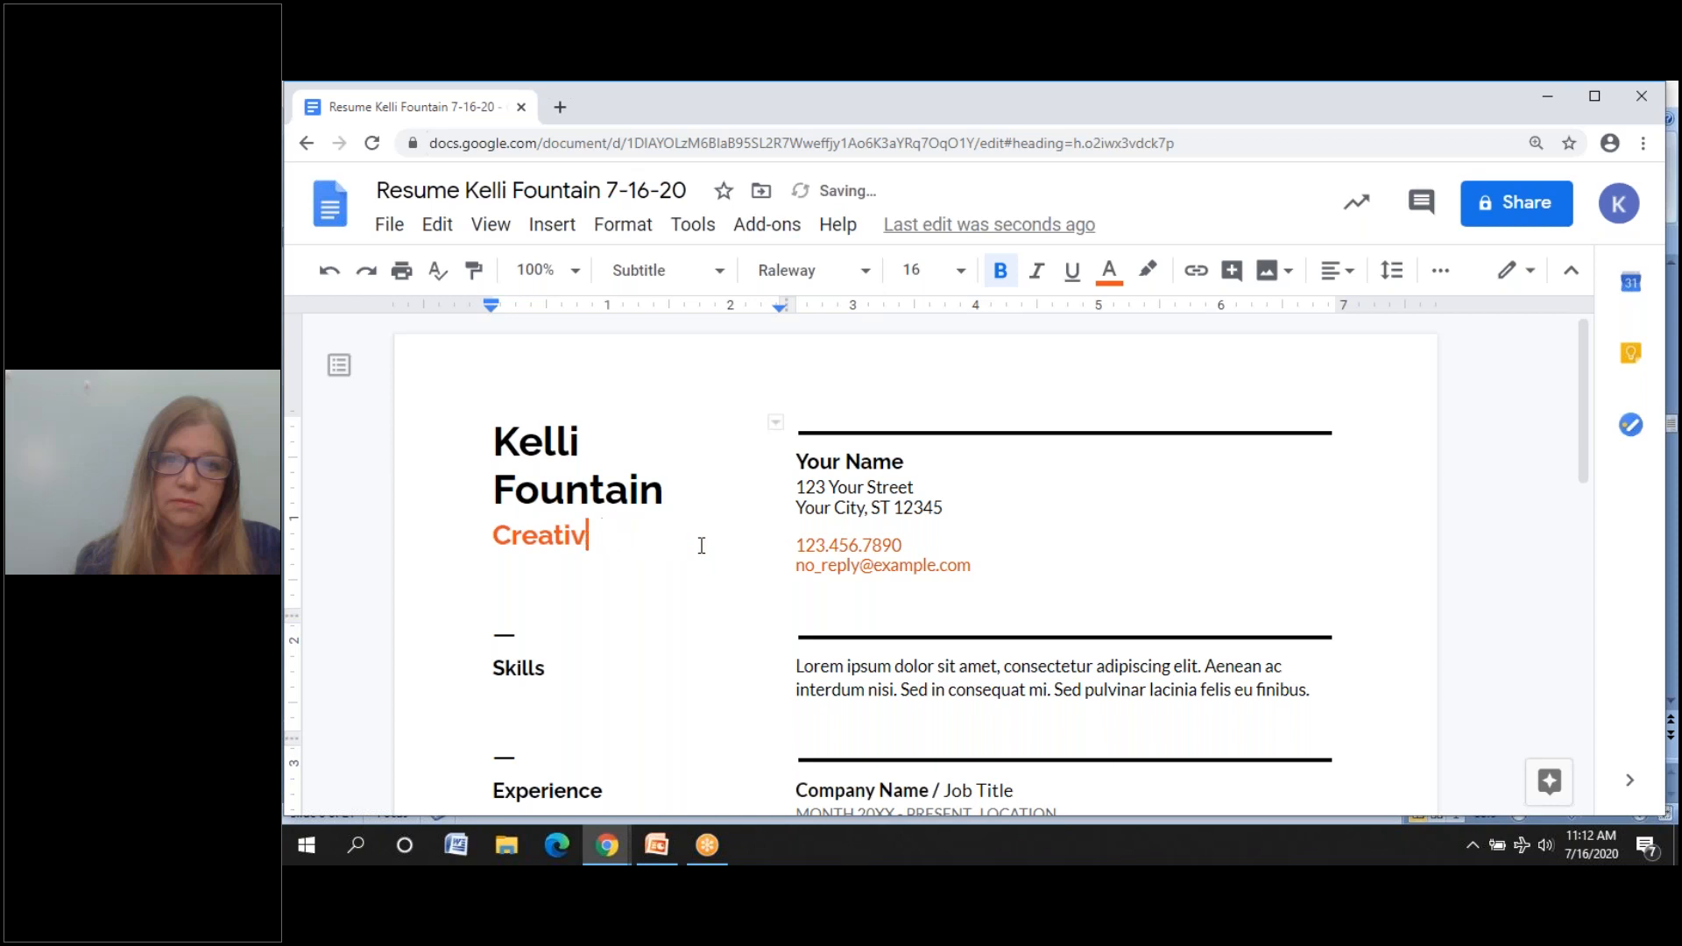
pyautogui.press('BackSpace')
pyautogui.press('BackSpace')
pyautogui.press('BackSpace')
pyautogui.press('BackSpace')
pyautogui.press('BackSpace')
pyautogui.press('BackSpace')
pyautogui.write('Progrm')
pyautogui.press('BackSpace')
pyautogui.write('amming')
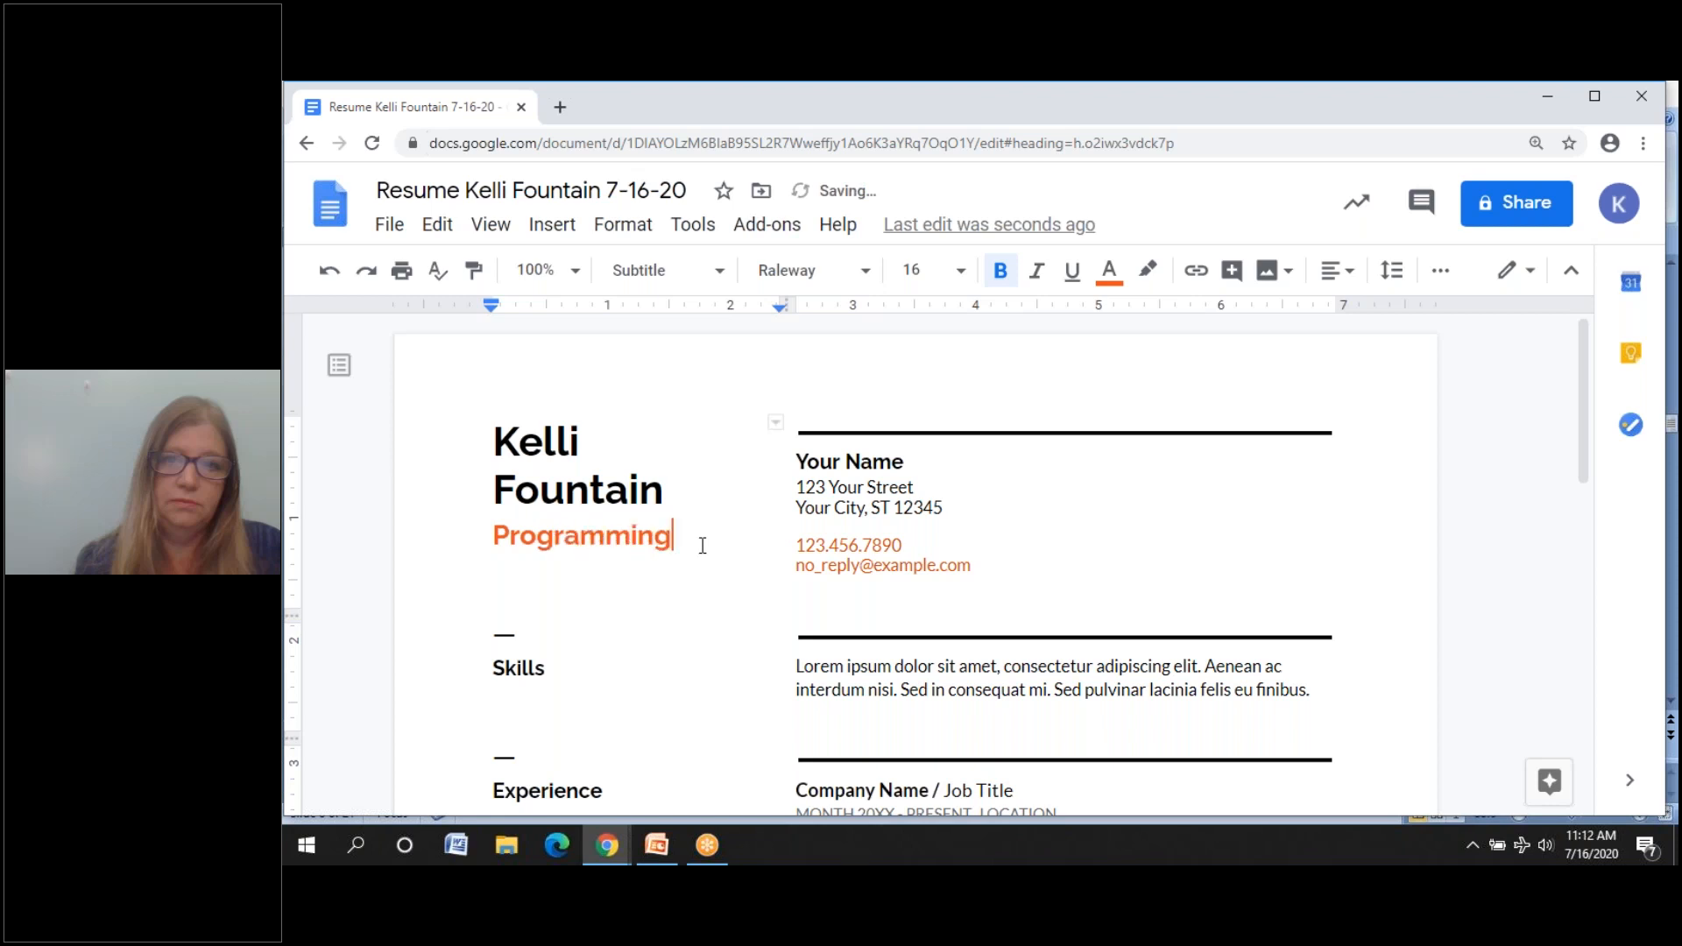
# - Replace 'Your Name' at the top of the contact block with the author's full name
pyautogui.click(909, 459)
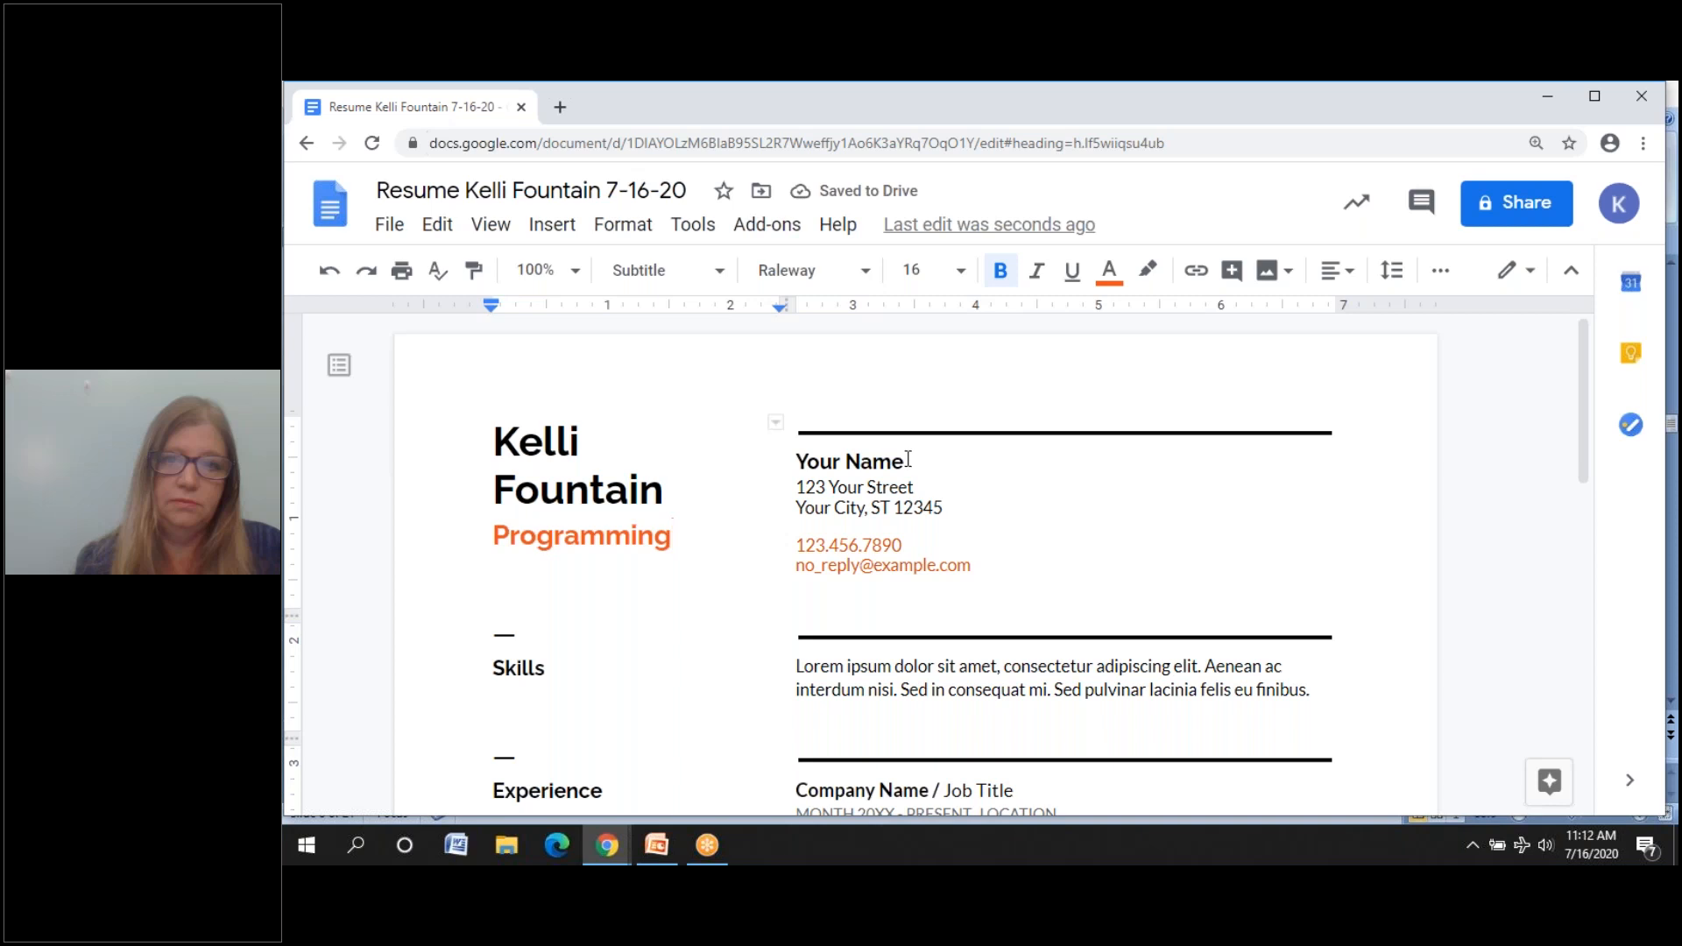
pyautogui.press('BackSpace')
pyautogui.press('BackSpace')
pyautogui.press('BackSpace')
pyautogui.press('BackSpace')
pyautogui.press('BackSpace')
pyautogui.press('BackSpace')
pyautogui.press('BackSpace')
pyautogui.press('BackSpace')
pyautogui.press('BackSpace')
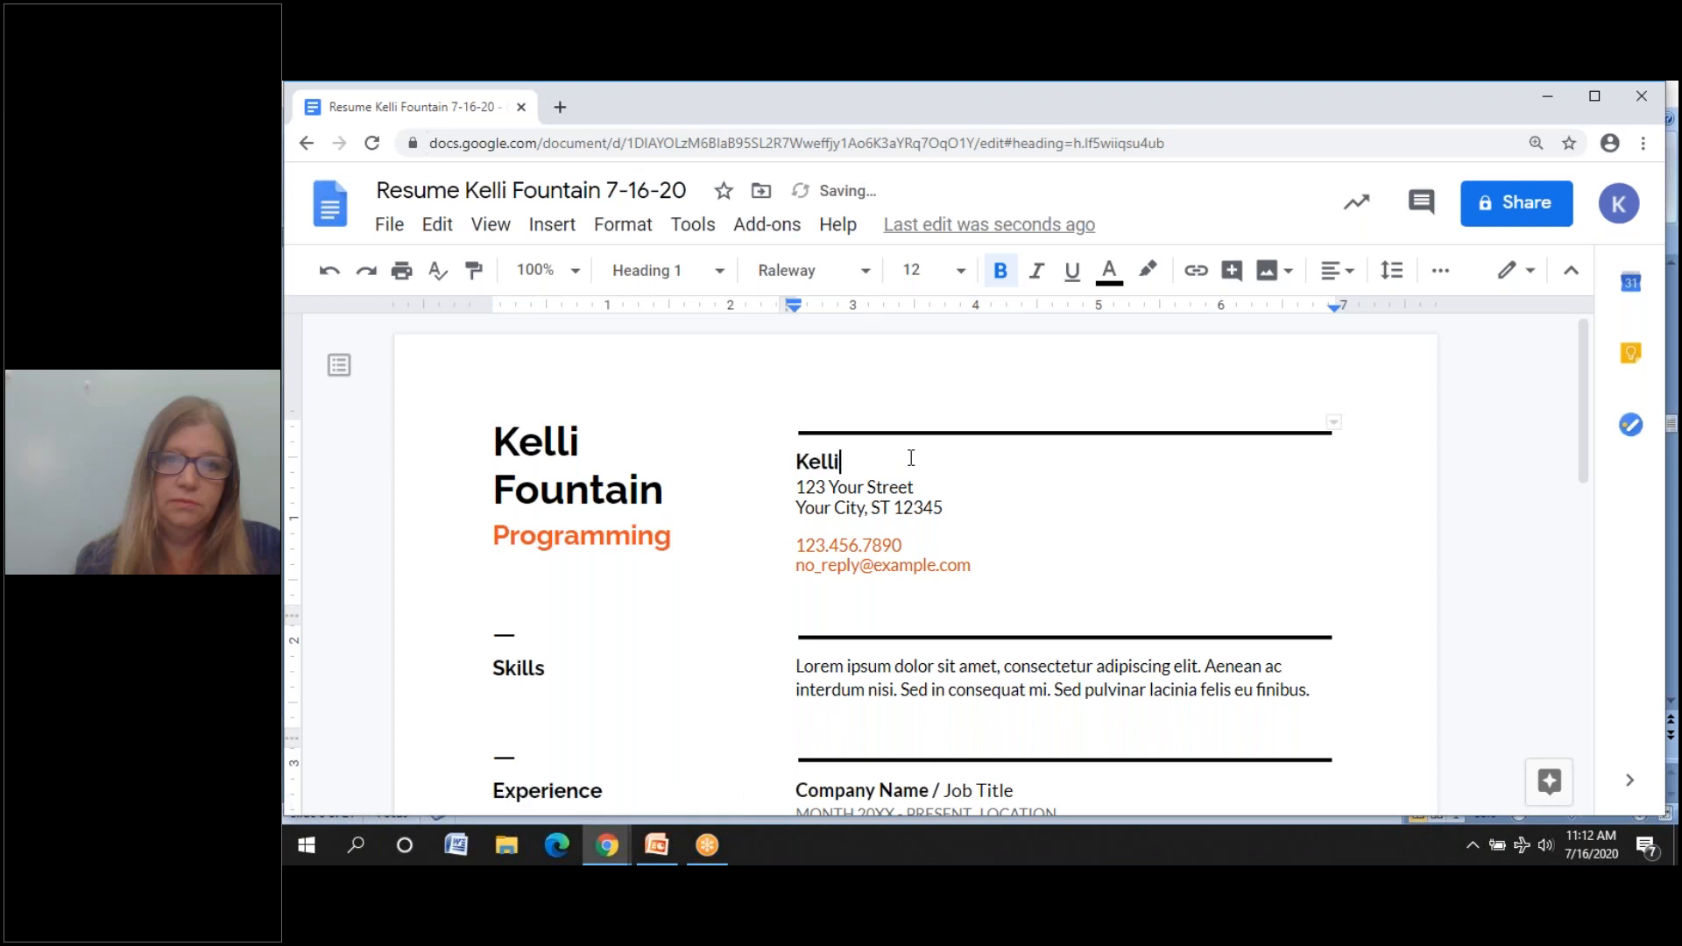
pyautogui.click(944, 510)
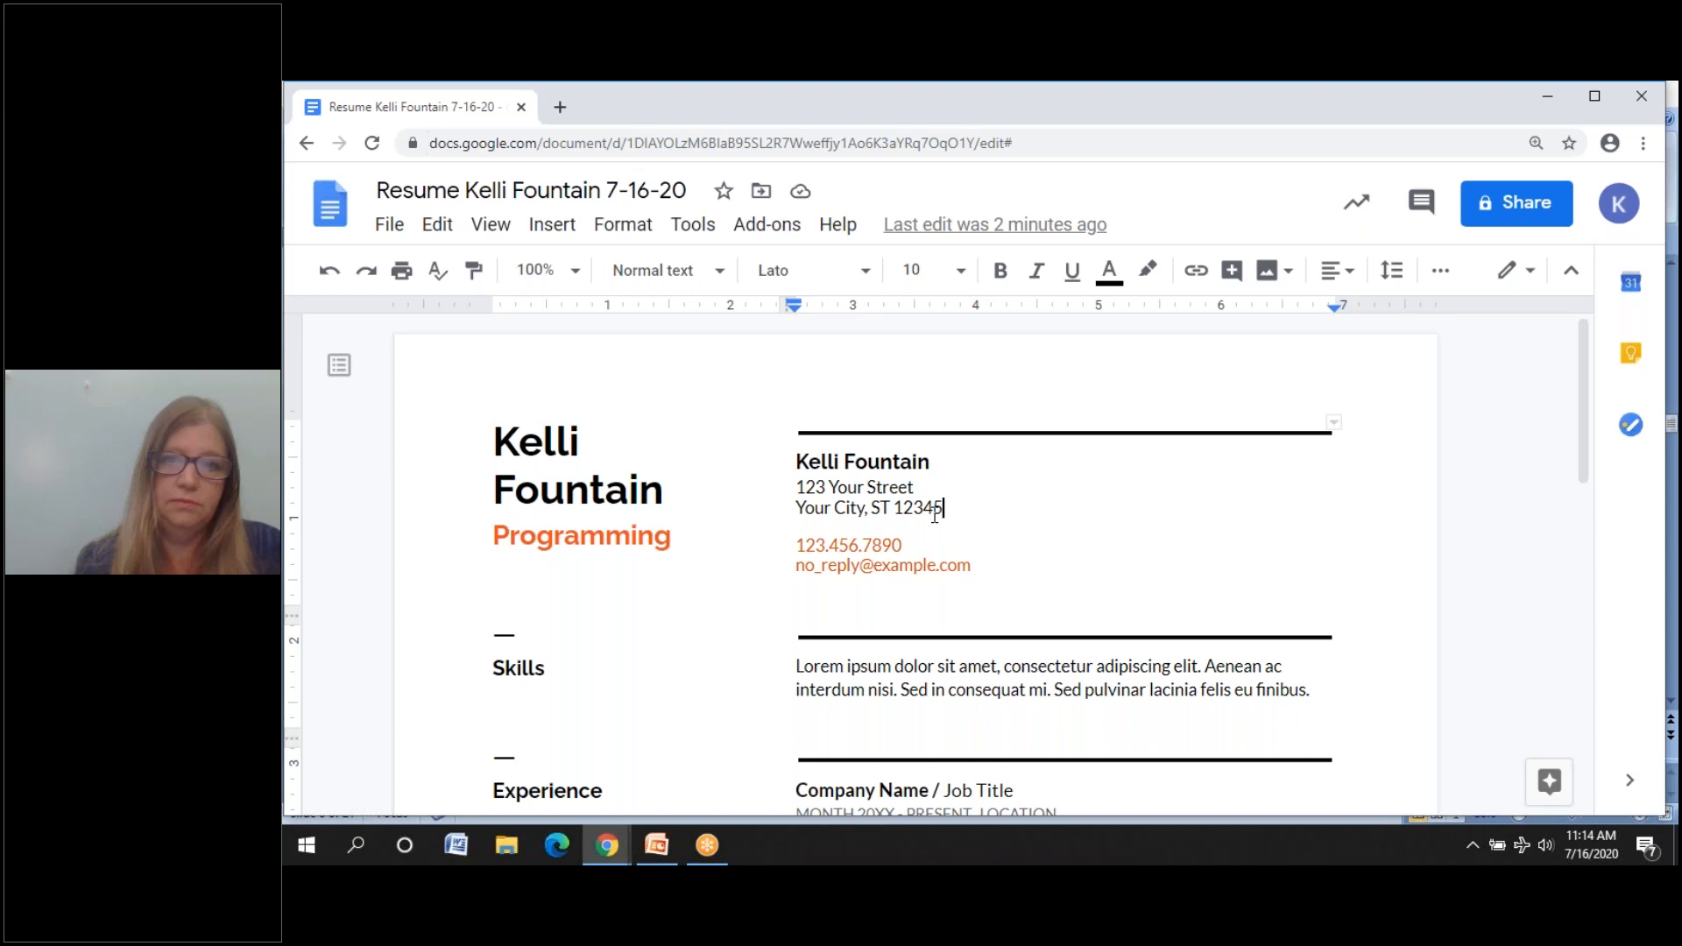
# - Delete the placeholder address lines and replace 123.456.7890 with the author's phone number
pyautogui.moveTo(957, 511); pyautogui.dragTo(785, 485)
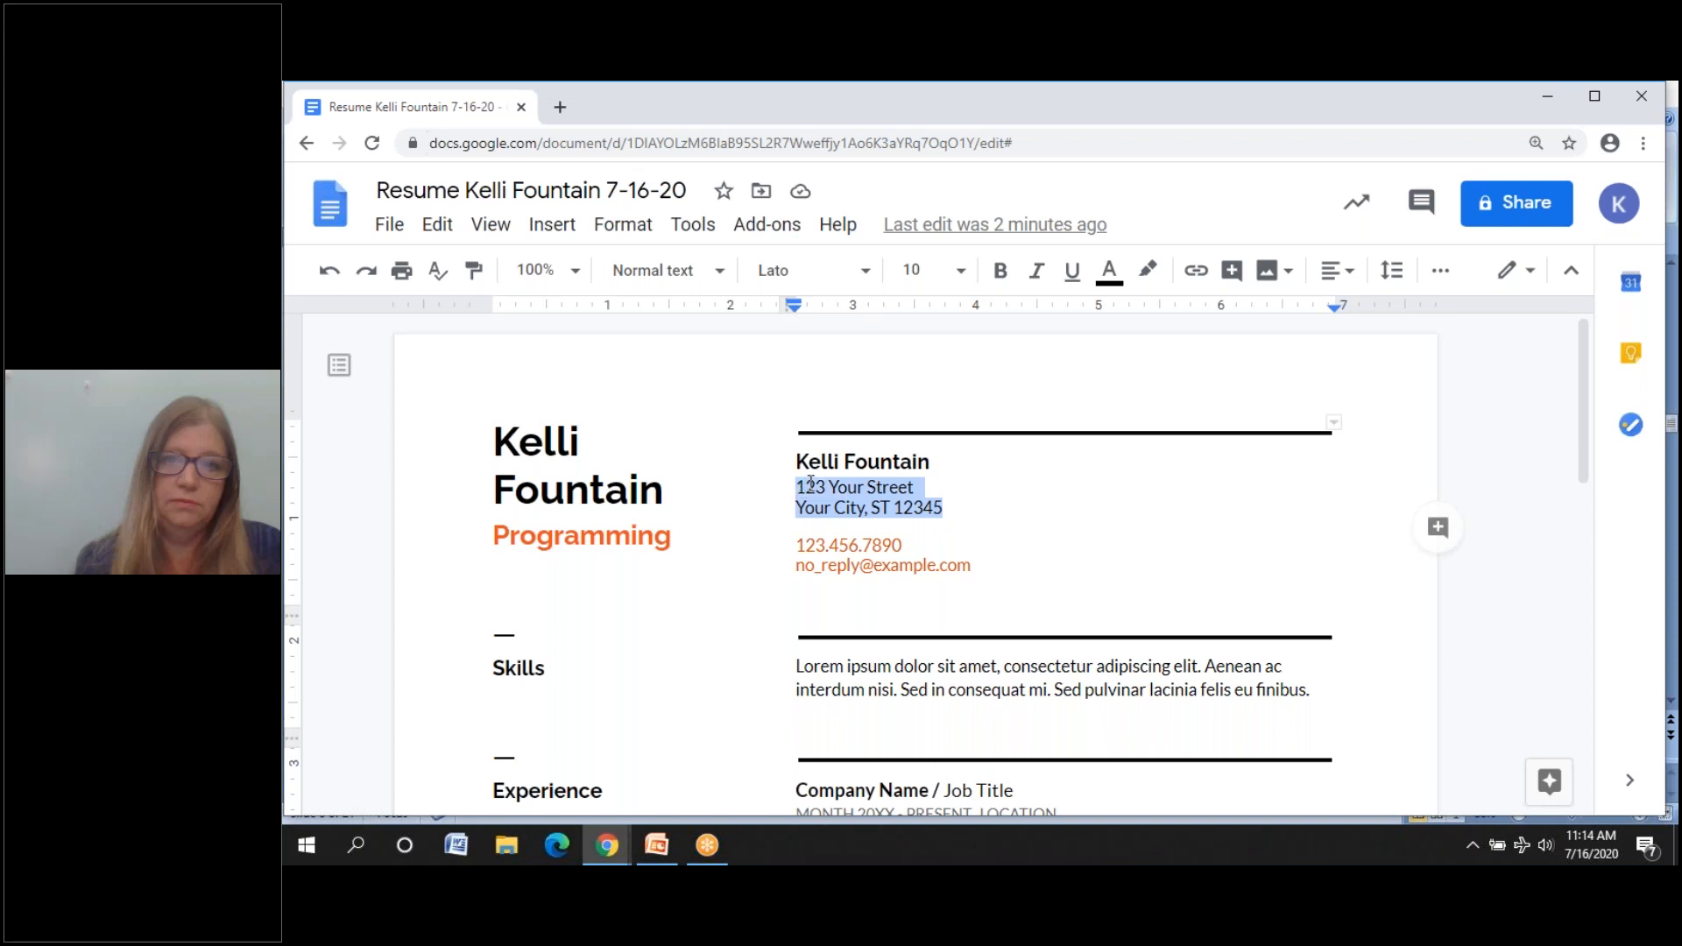
pyautogui.click(907, 525)
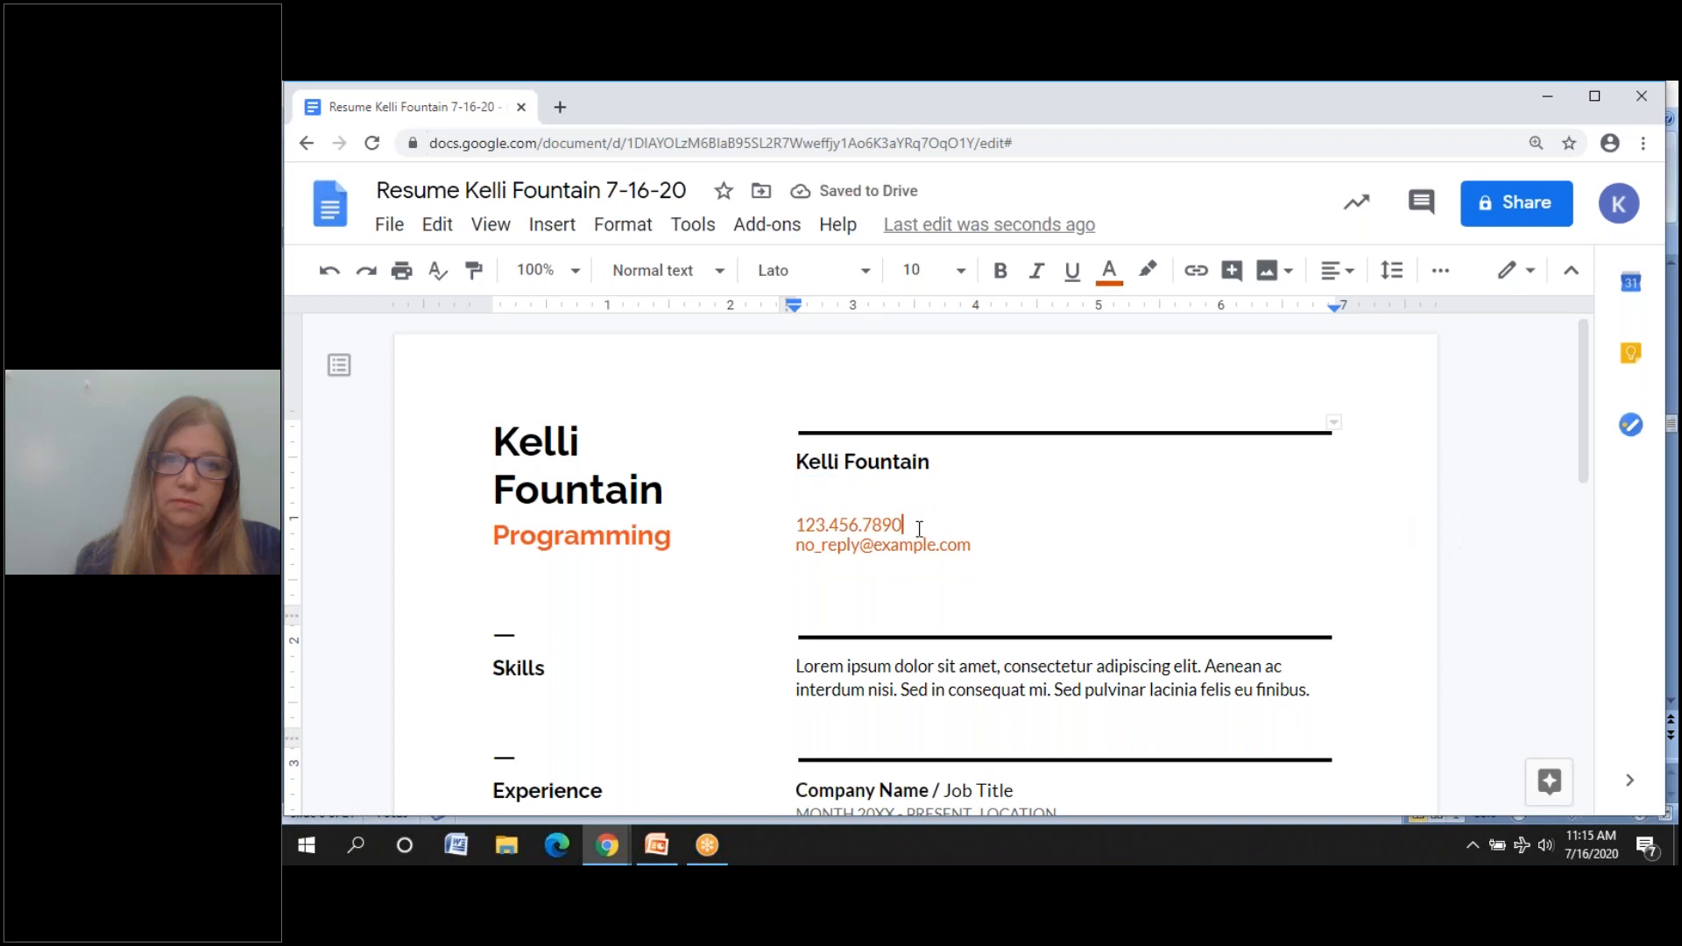
pyautogui.press('BackSpace')
pyautogui.press('BackSpace')
pyautogui.press('BackSpace')
pyautogui.press('BackSpace')
pyautogui.press('BackSpace')
pyautogui.press('BackSpace')
pyautogui.press('BackSpace')
pyautogui.press('BackSpace')
pyautogui.press('BackSpace')
pyautogui.press('BackSpace')
pyautogui.press('BackSpace')
pyautogui.press('BackSpace')
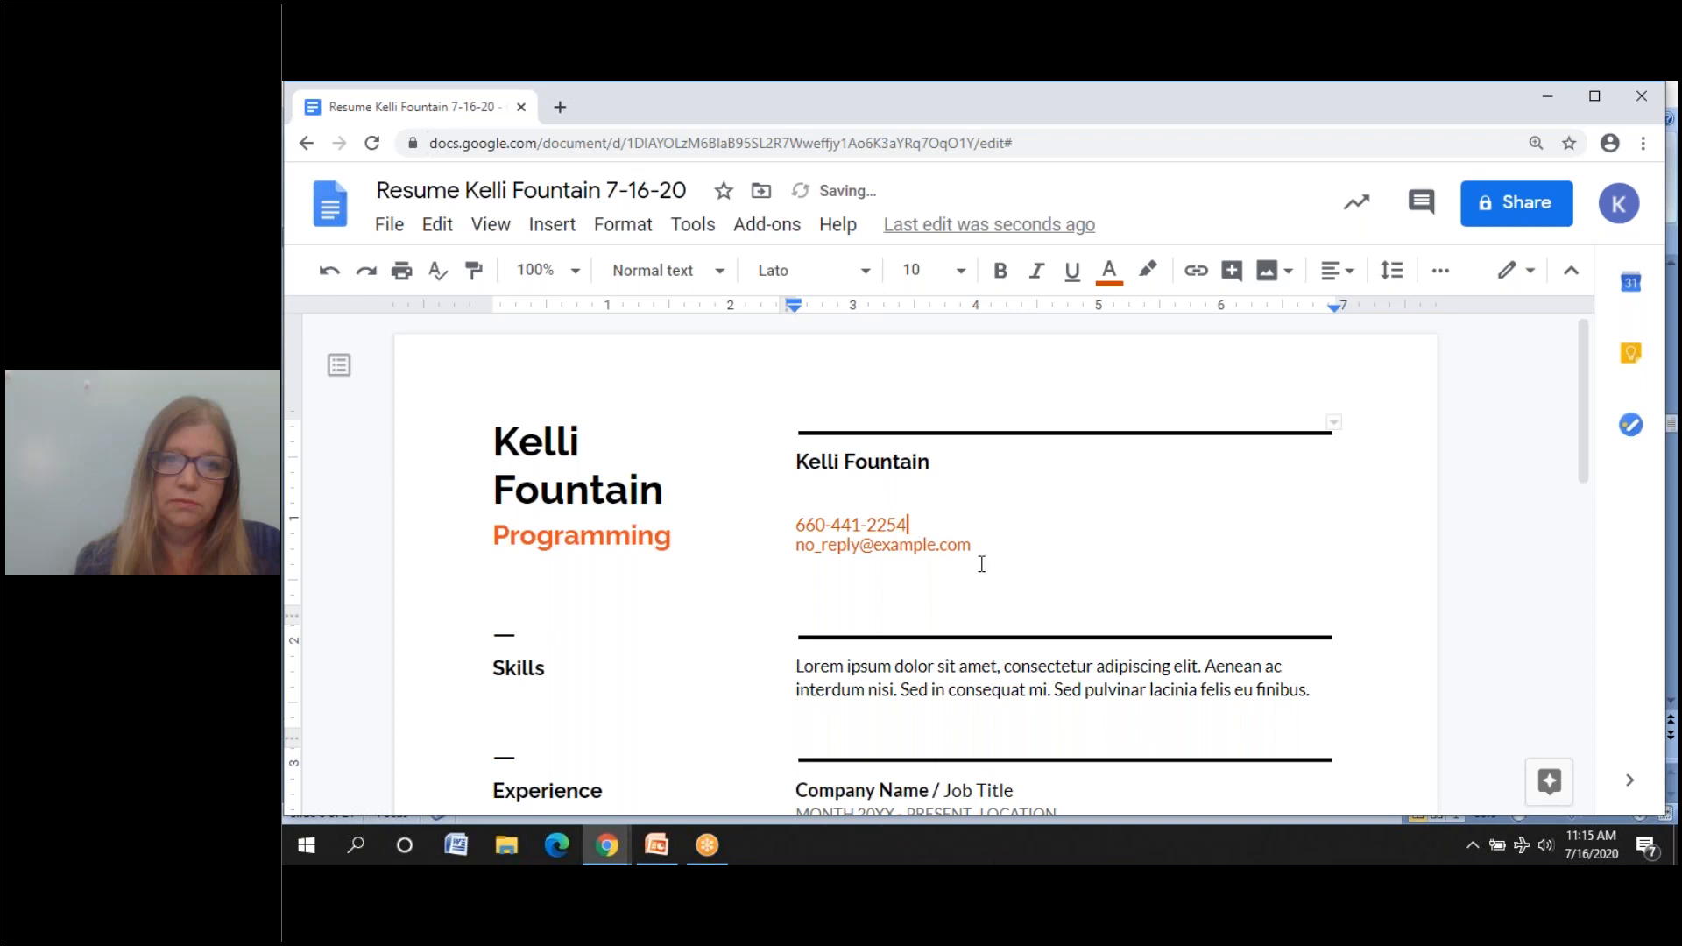
pyautogui.click(977, 547)
# - Remove the stray text after the phone number and add '(c)'
pyautogui.moveTo(926, 523); pyautogui.dragTo(911, 518)
pyautogui.press('BackSpace')
pyautogui.write('(c)')
pyautogui.click(982, 544)
pyautogui.press('BackSpace')
pyautogui.press('BackSpace')
pyautogui.press('BackSpace')
pyautogui.press('BackSpace')
pyautogui.press('BackSpace')
pyautogui.press('BackSpace')
pyautogui.press('BackSpace')
pyautogui.press('BackSpace')
pyautogui.press('BackSpace')
pyautogui.press('BackSpace')
pyautogui.press('BackSpace')
pyautogui.press('BackSpace')
pyautogui.press('BackSpace')
pyautogui.press('BackSpace')
pyautogui.press('BackSpace')
pyautogui.press('BackSpace')
pyautogui.press('BackSpace')
pyautogui.press('BackSpace')
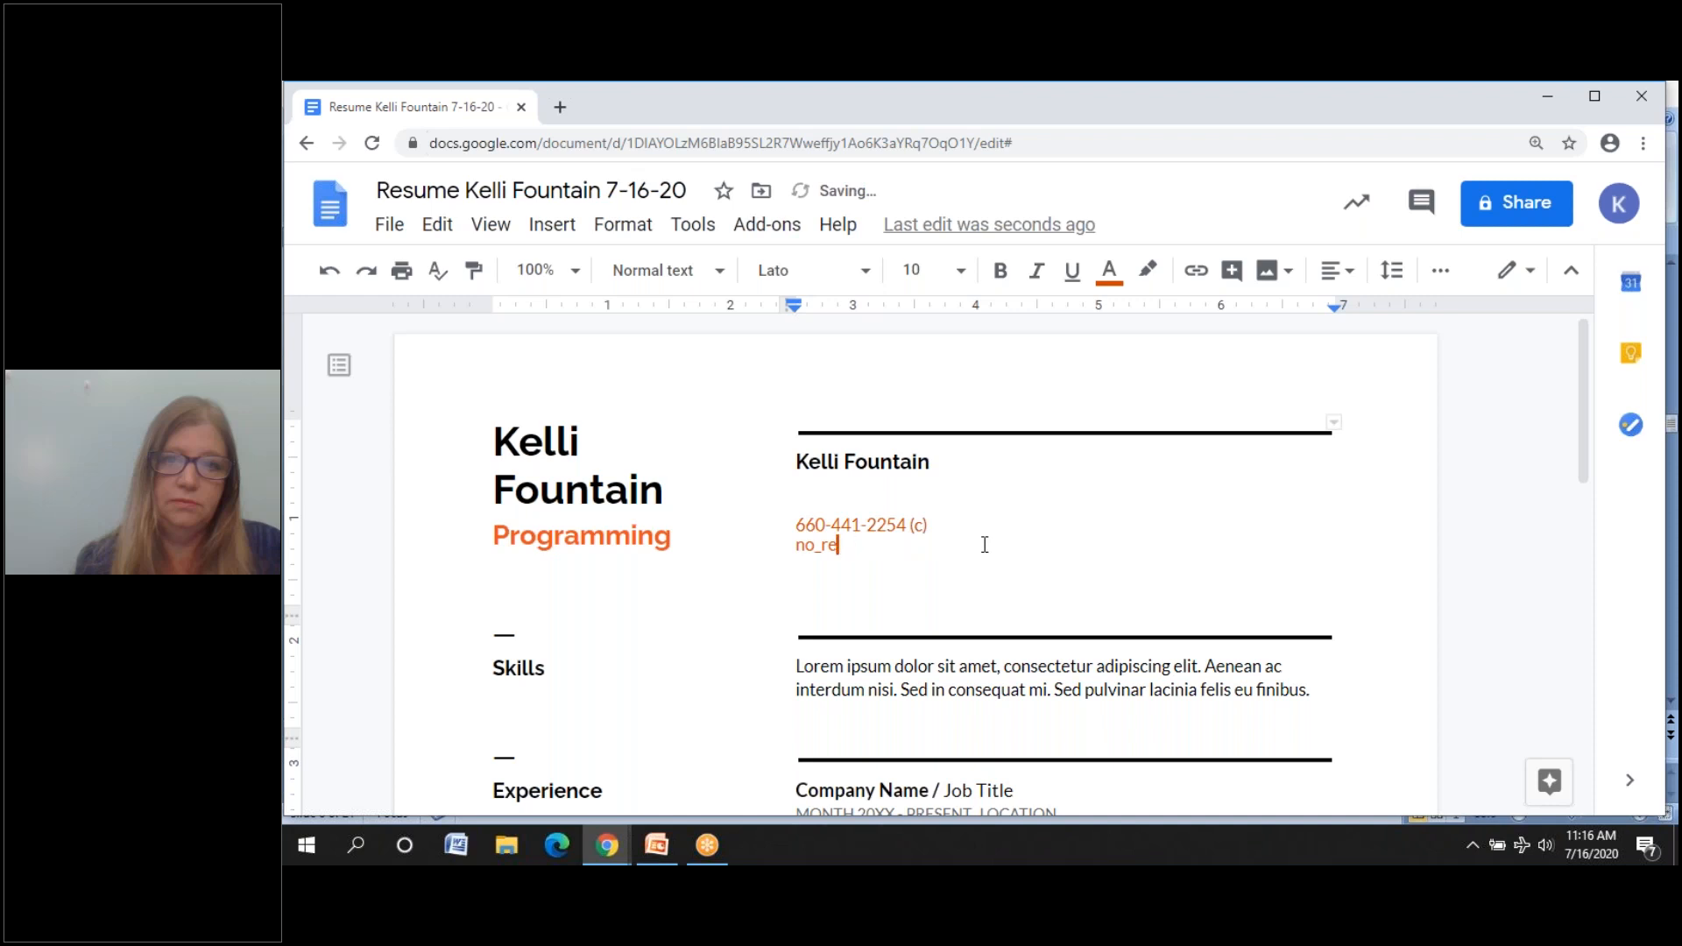
pyautogui.press('BackSpace')
pyautogui.press('BackSpace')
pyautogui.write('ffoun')
pyautogui.press('BackSpace')
pyautogui.press('BackSpace')
pyautogui.press('BackSpace')
pyautogui.press('BackSpace')
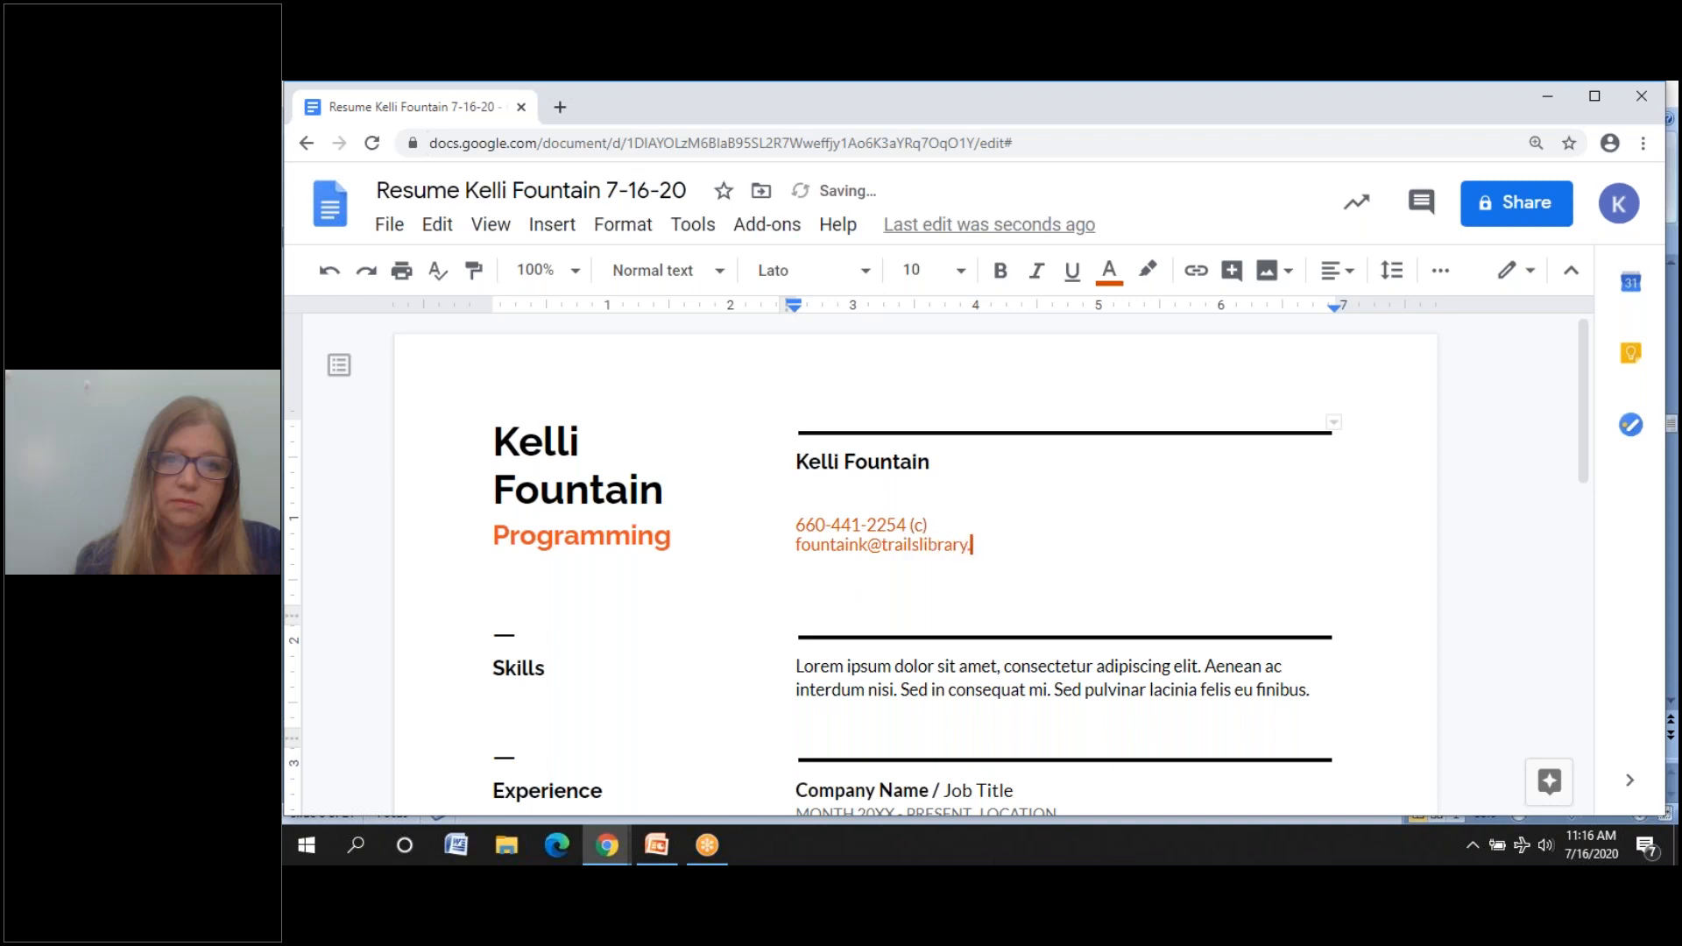
# - Start the PowerPoint slide show and advance two slides to Describe Your Experience
pyautogui.click(659, 860)
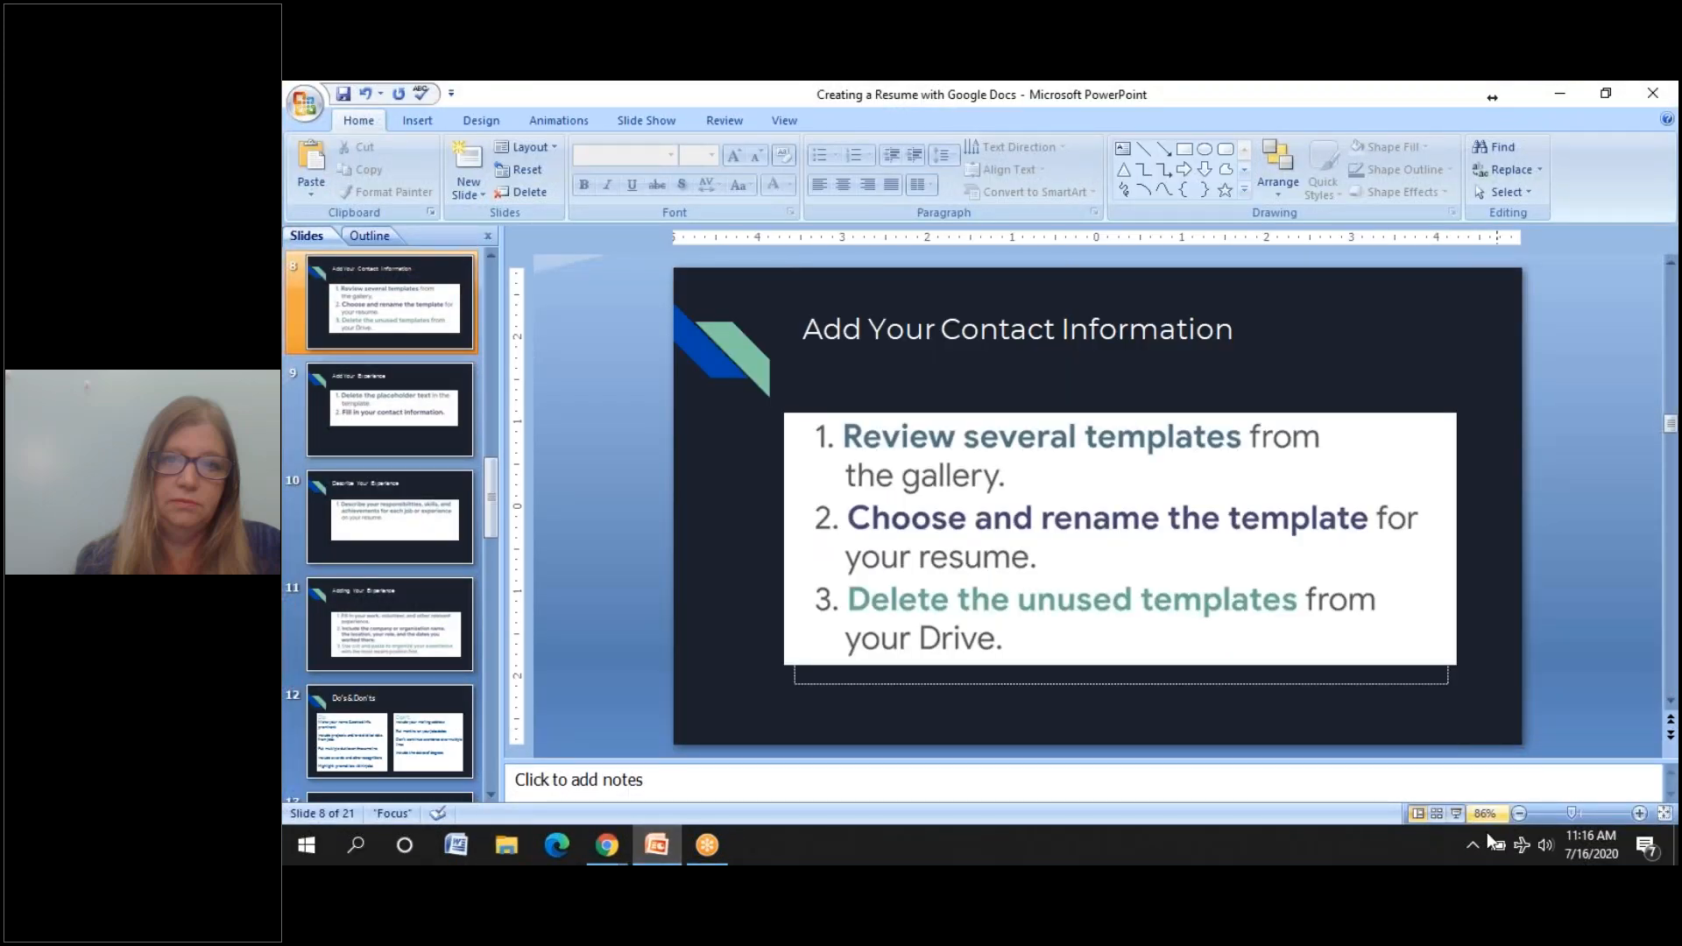
pyautogui.click(1457, 811)
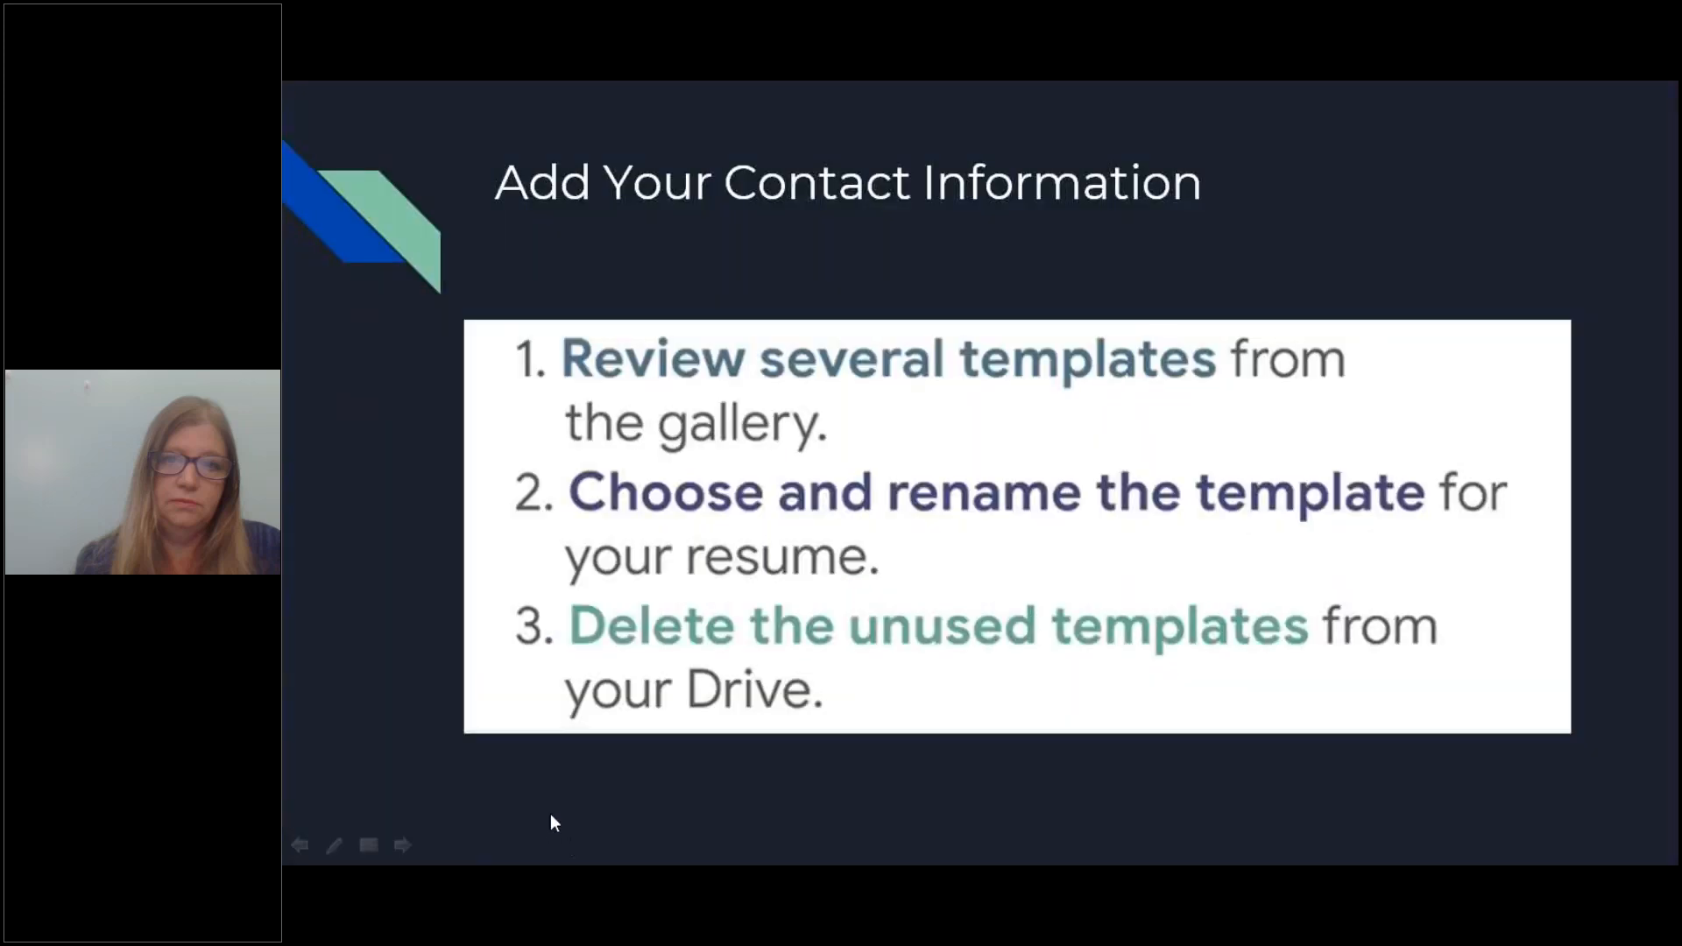
pyautogui.click(402, 845)
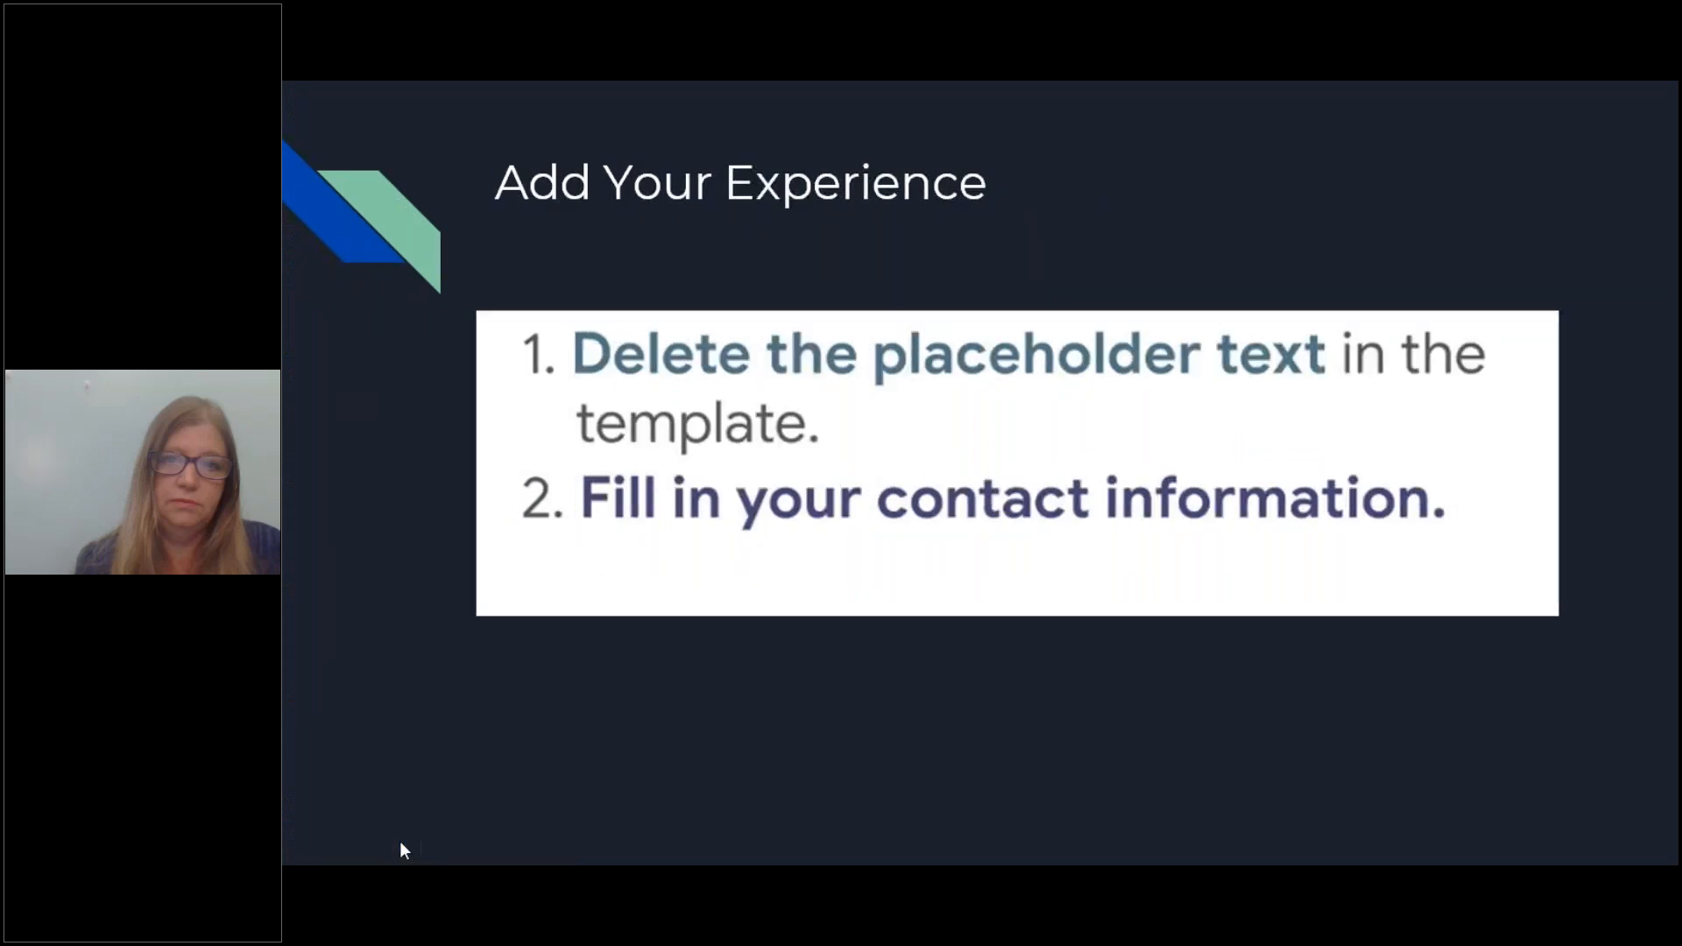
pyautogui.click(402, 844)
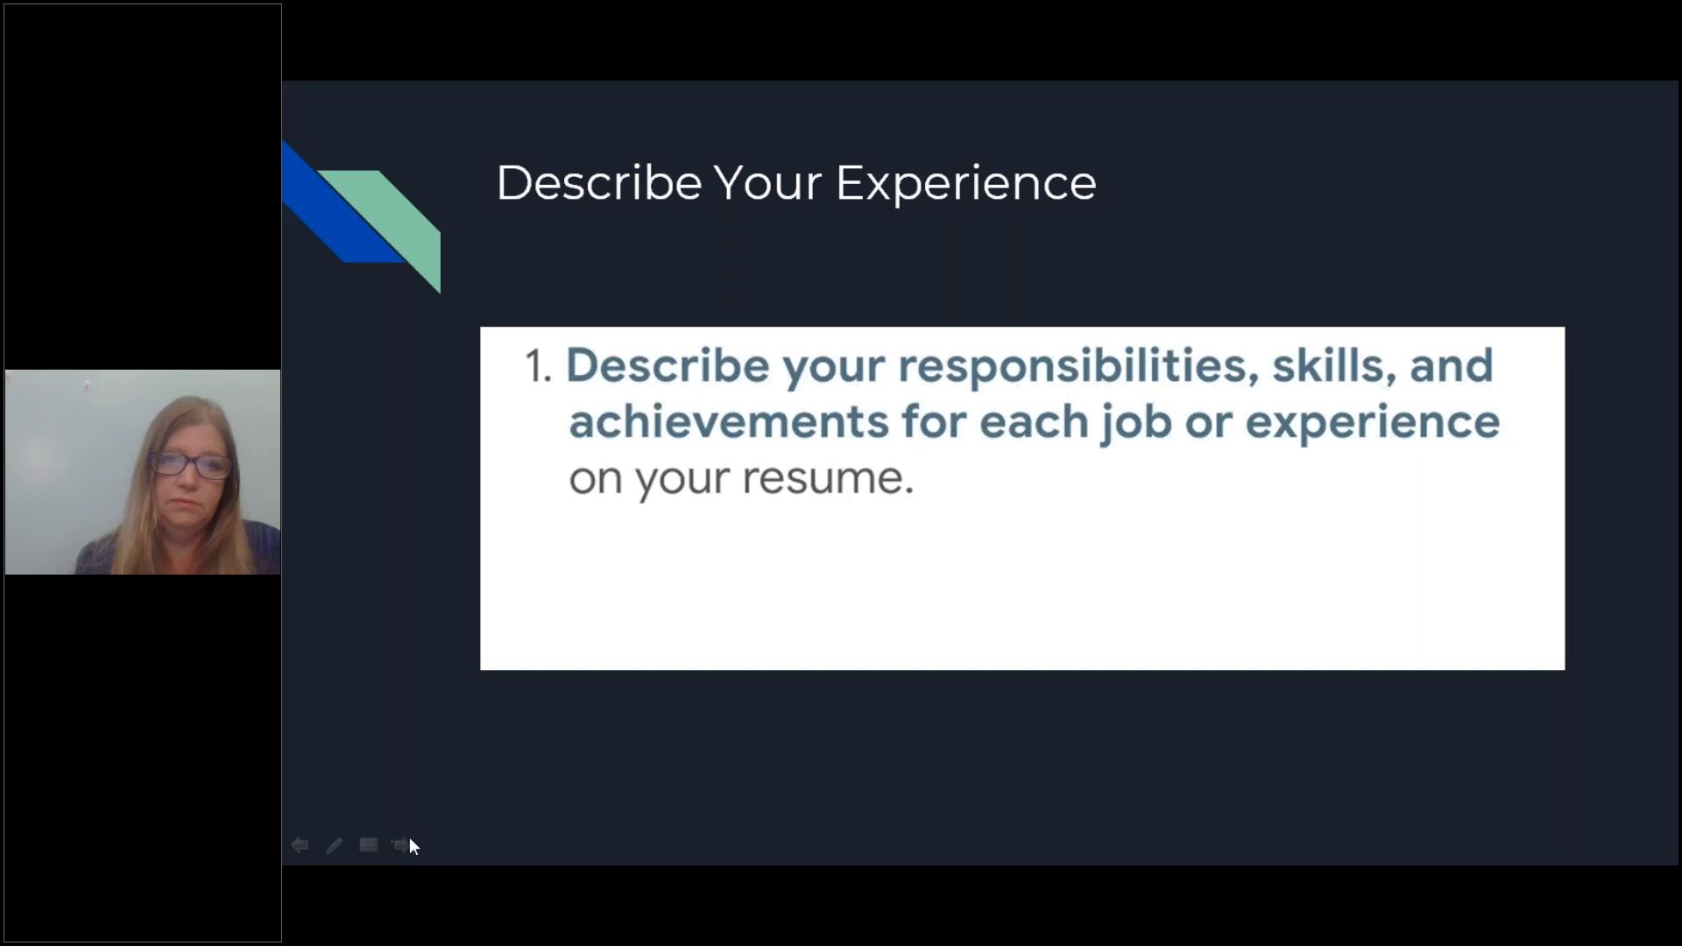